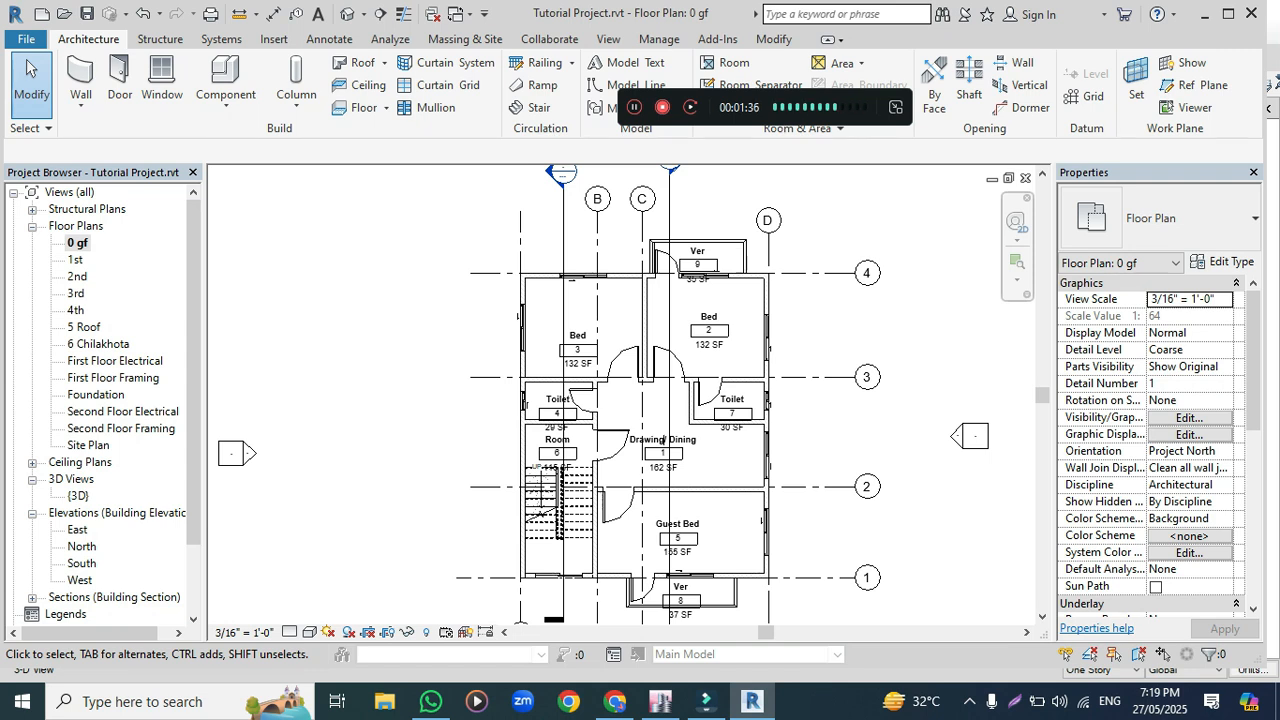
# - Look over the 3rd and Foundation floor plans
pyautogui.doubleClick(75, 293)
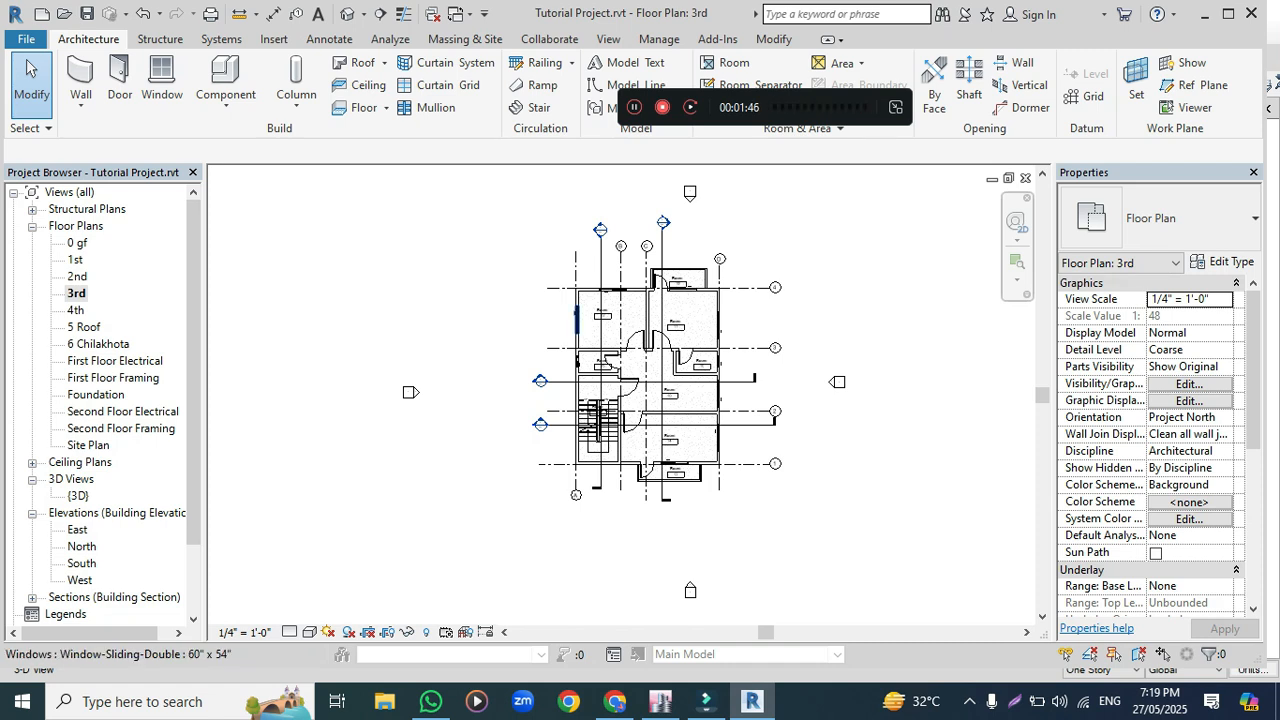
pyautogui.scroll(3, 607, 332)
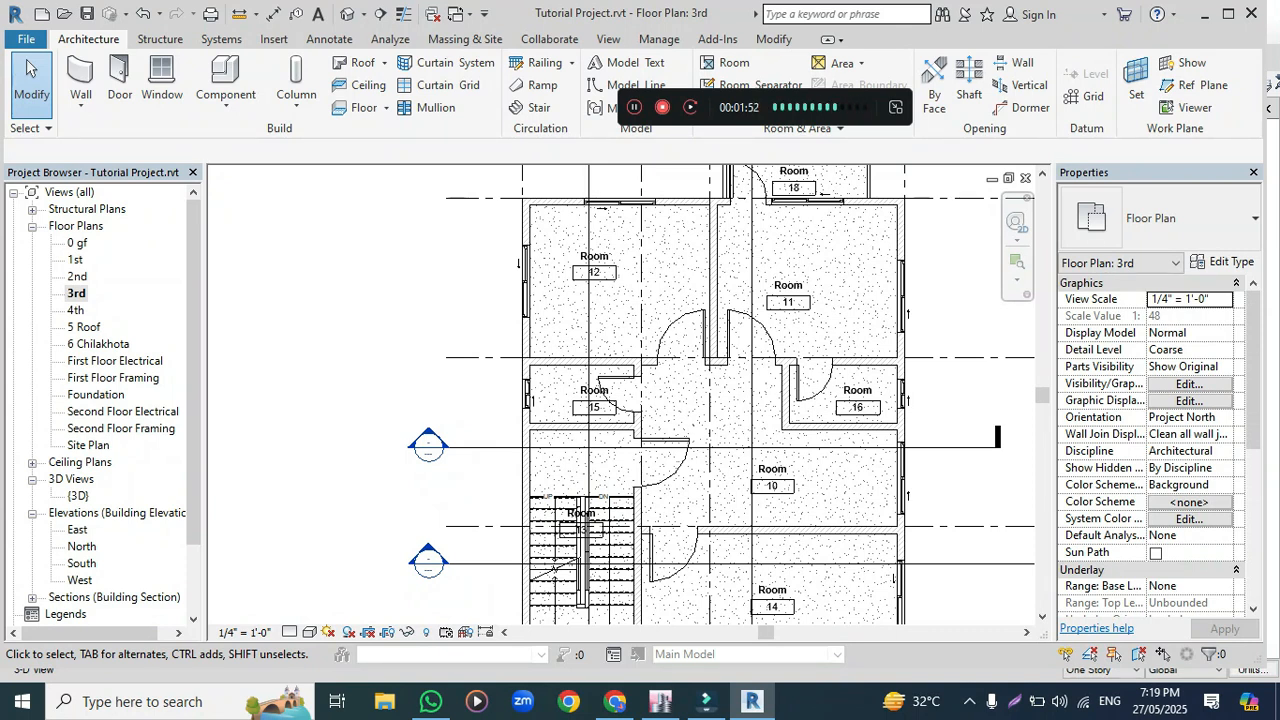
pyautogui.doubleClick(96, 394)
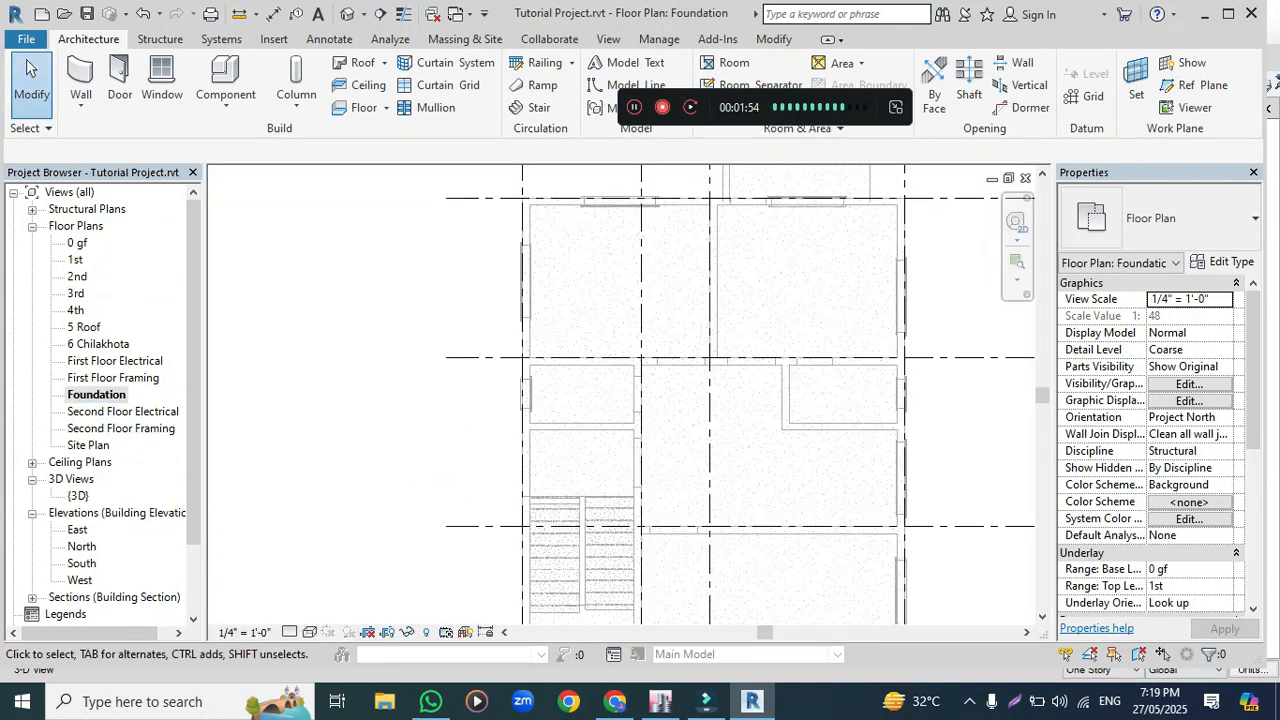
pyautogui.scroll(-2, 620, 358)
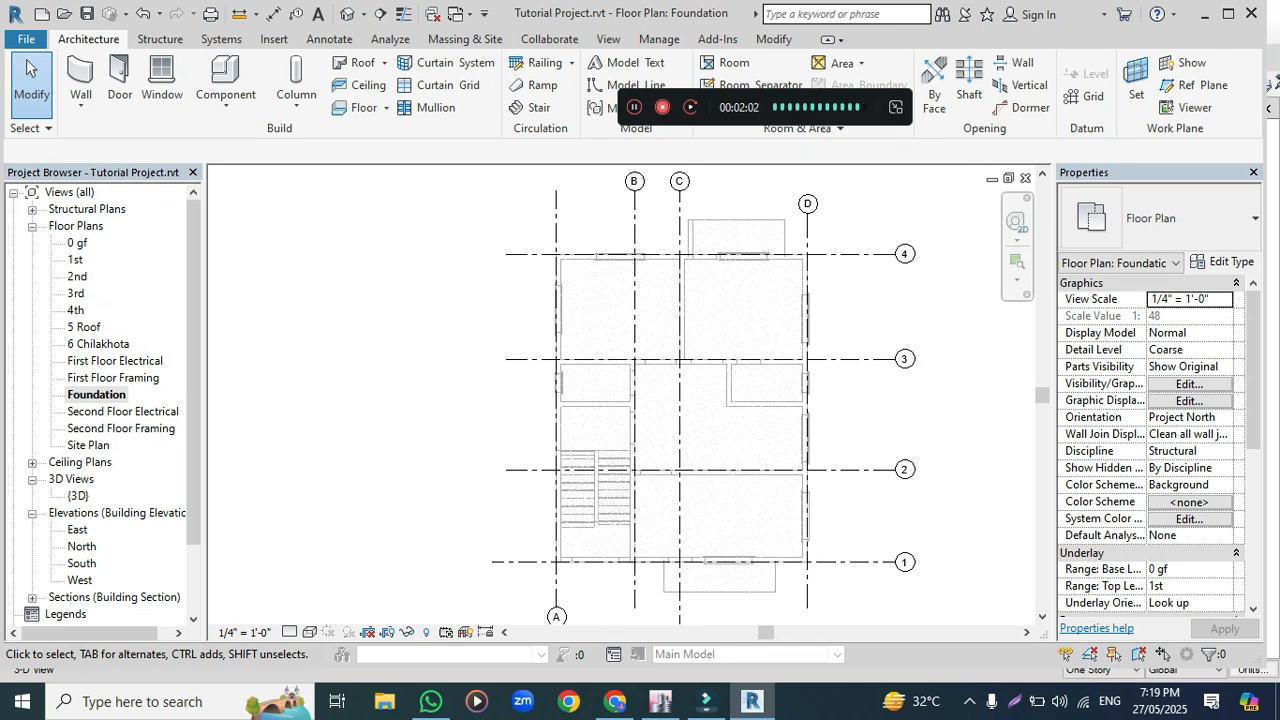
# - On the 0 gf floor plan, start placing structural columns with the Concrete-Rectangular-Column 12"x12" type
pyautogui.doubleClick(77, 242)
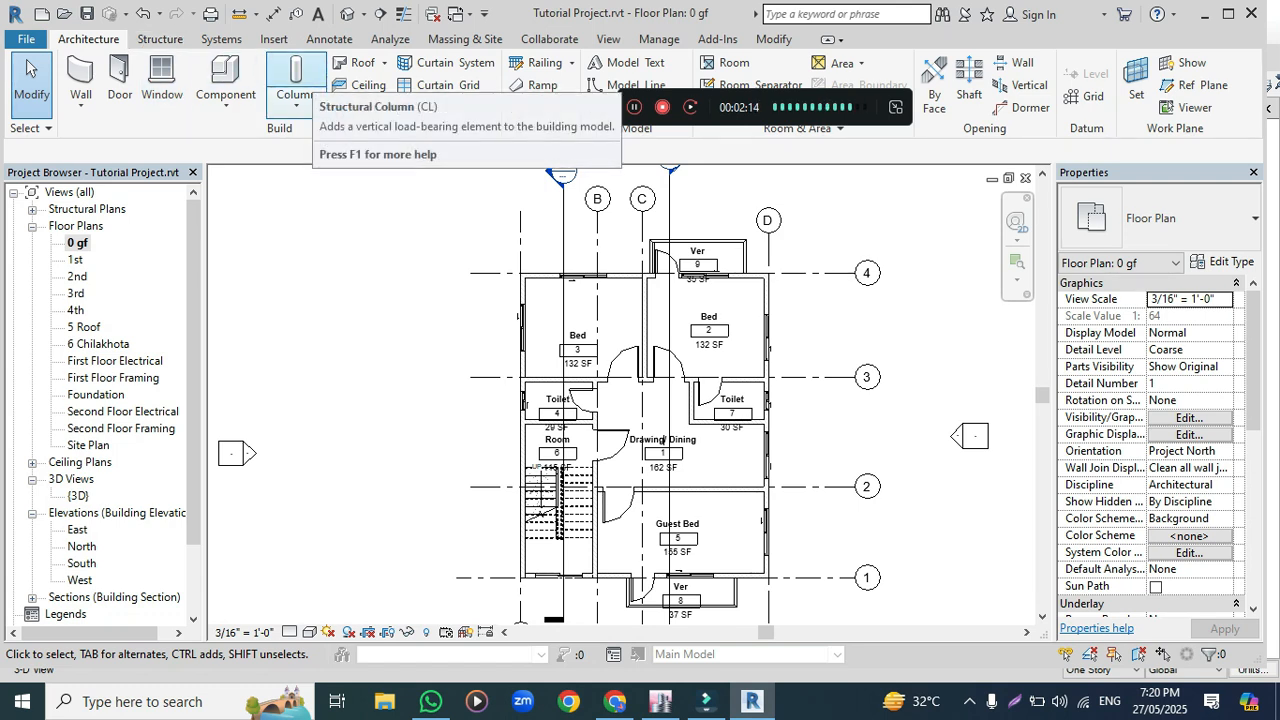
pyautogui.click(296, 104)
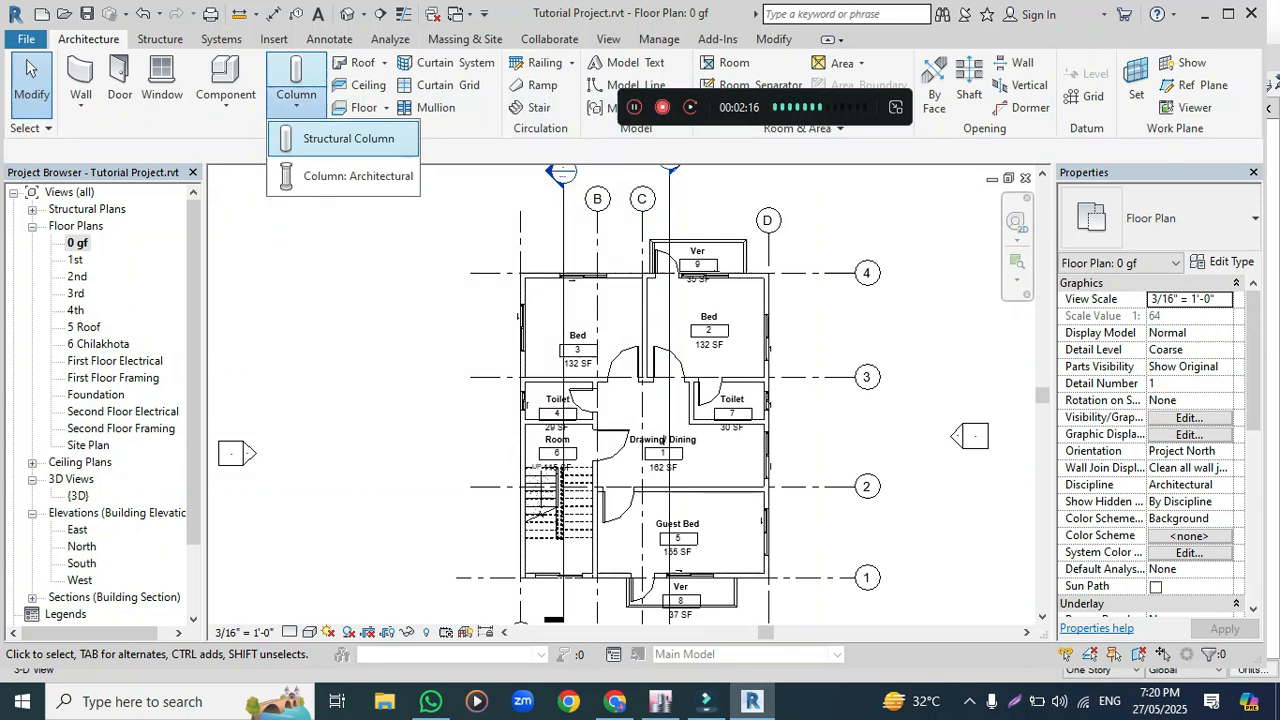
pyautogui.click(345, 139)
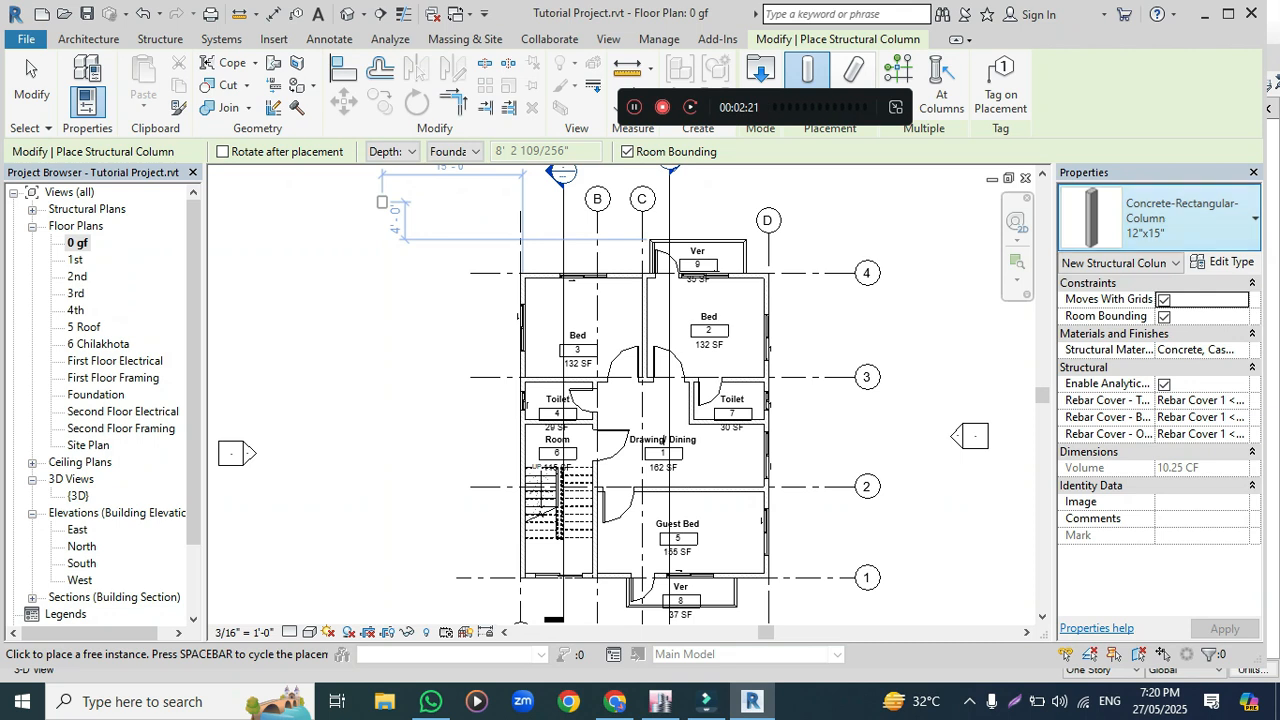
pyautogui.click(1160, 215)
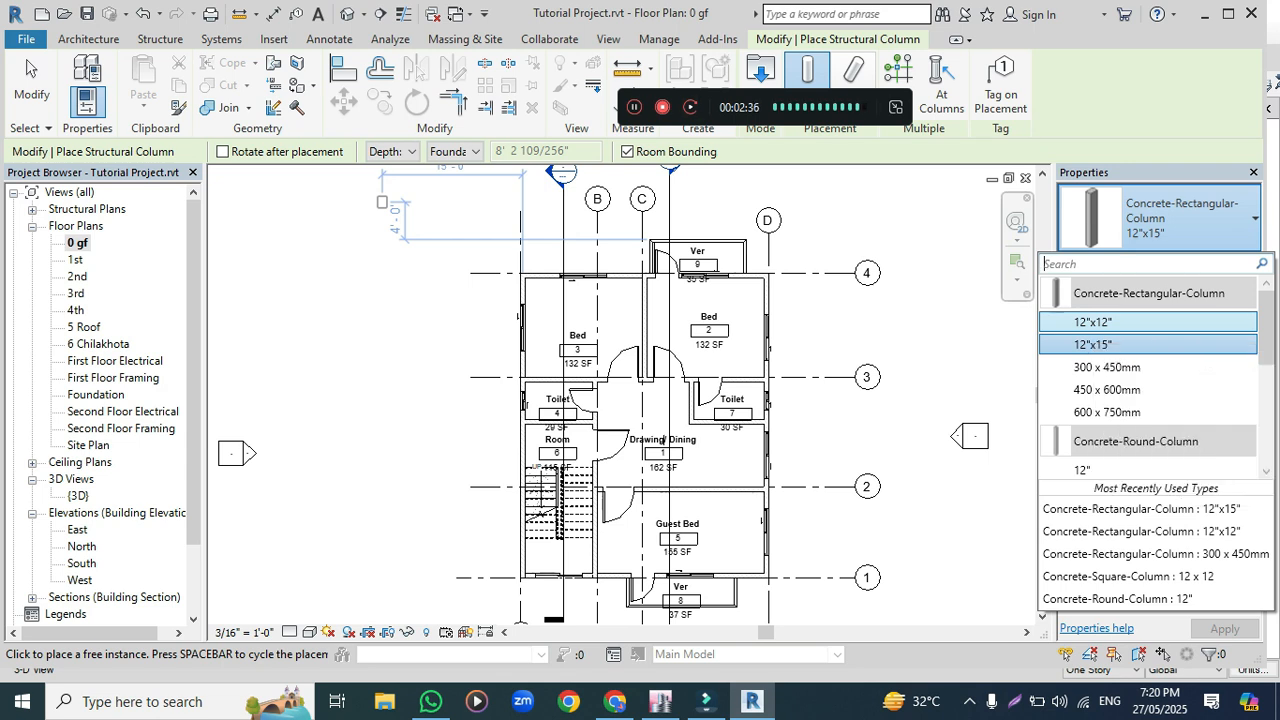
pyautogui.moveTo(764, 107); pyautogui.dragTo(428, 57)
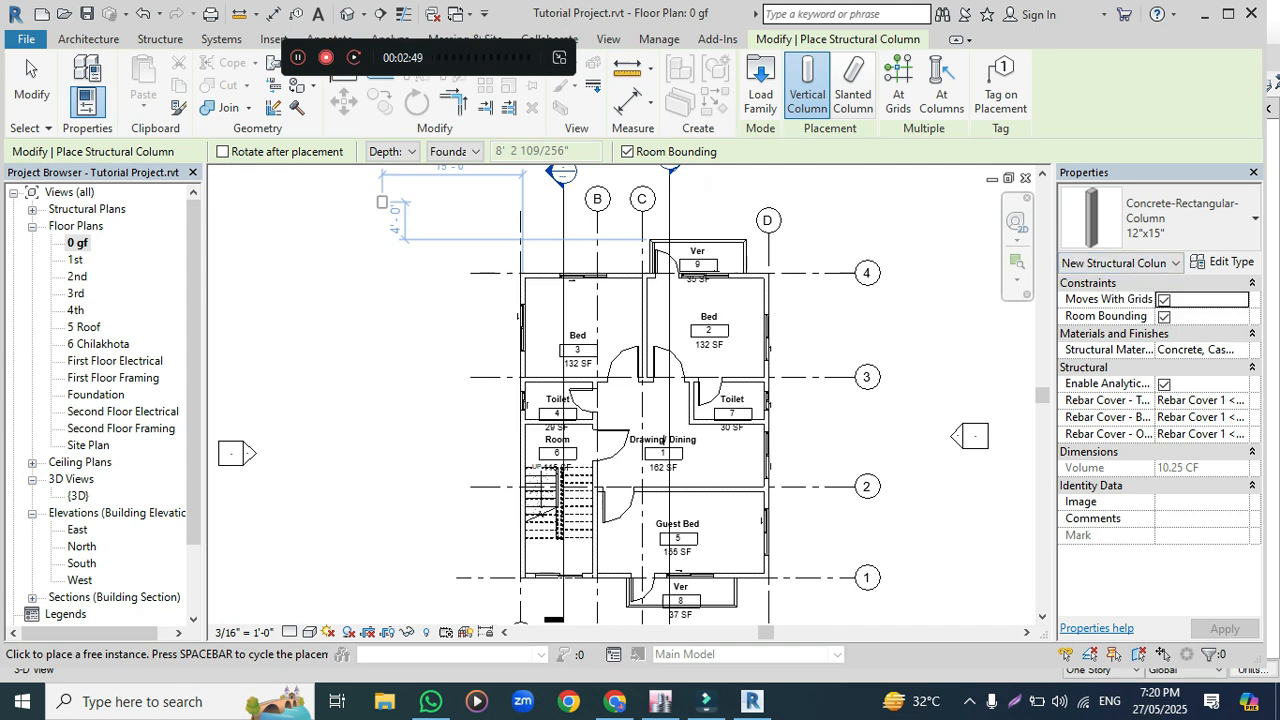
pyautogui.click(1160, 215)
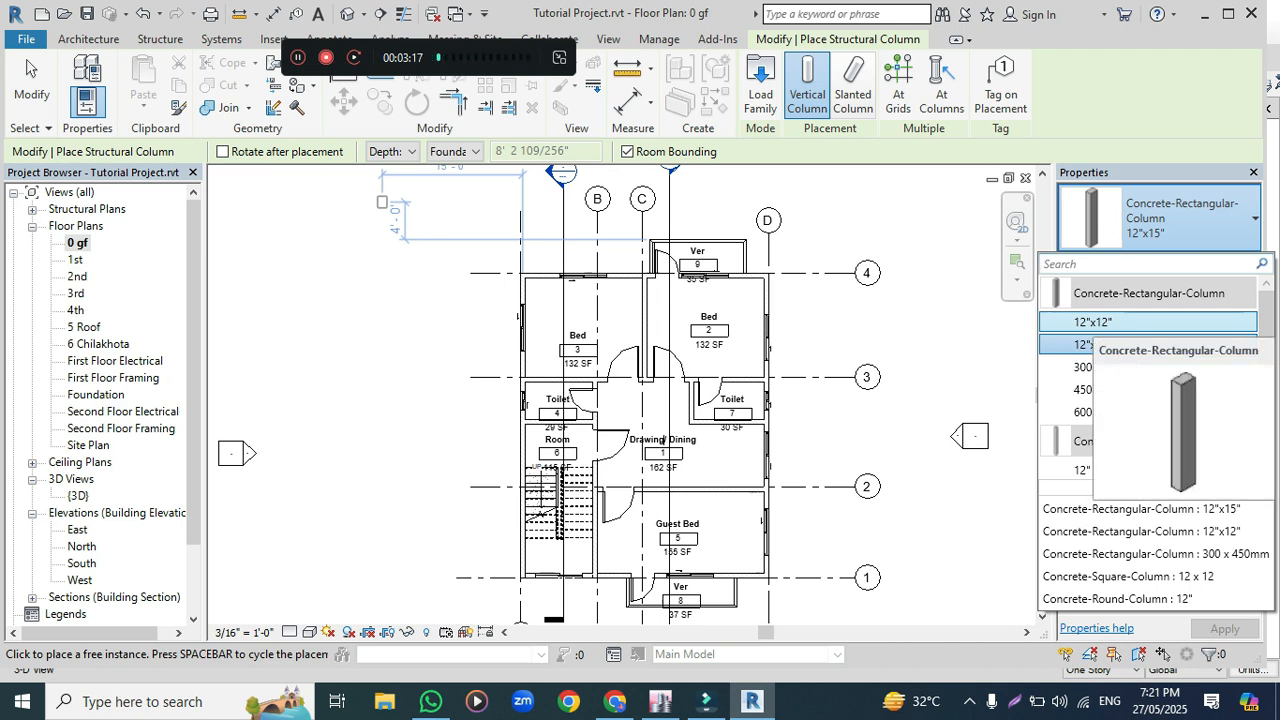
pyautogui.click(1100, 322)
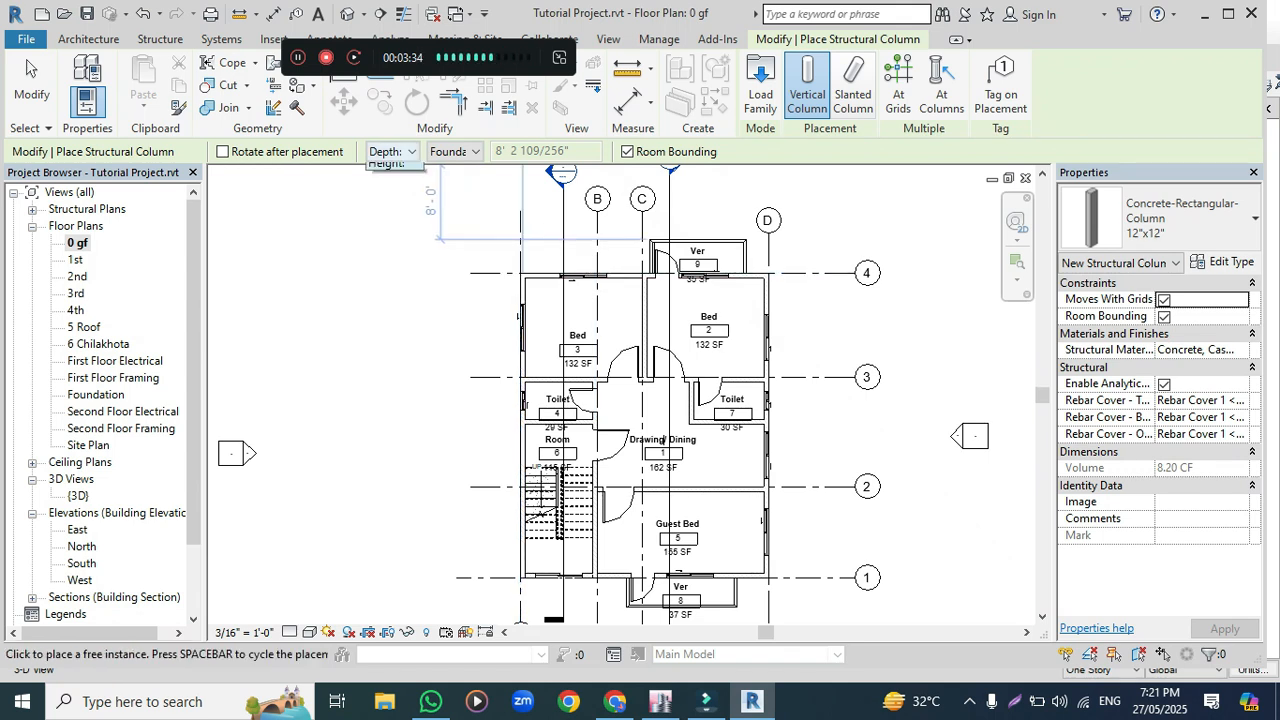
# - Set the new columns to extend by Height up to the 5 Roof level
pyautogui.click(385, 186)
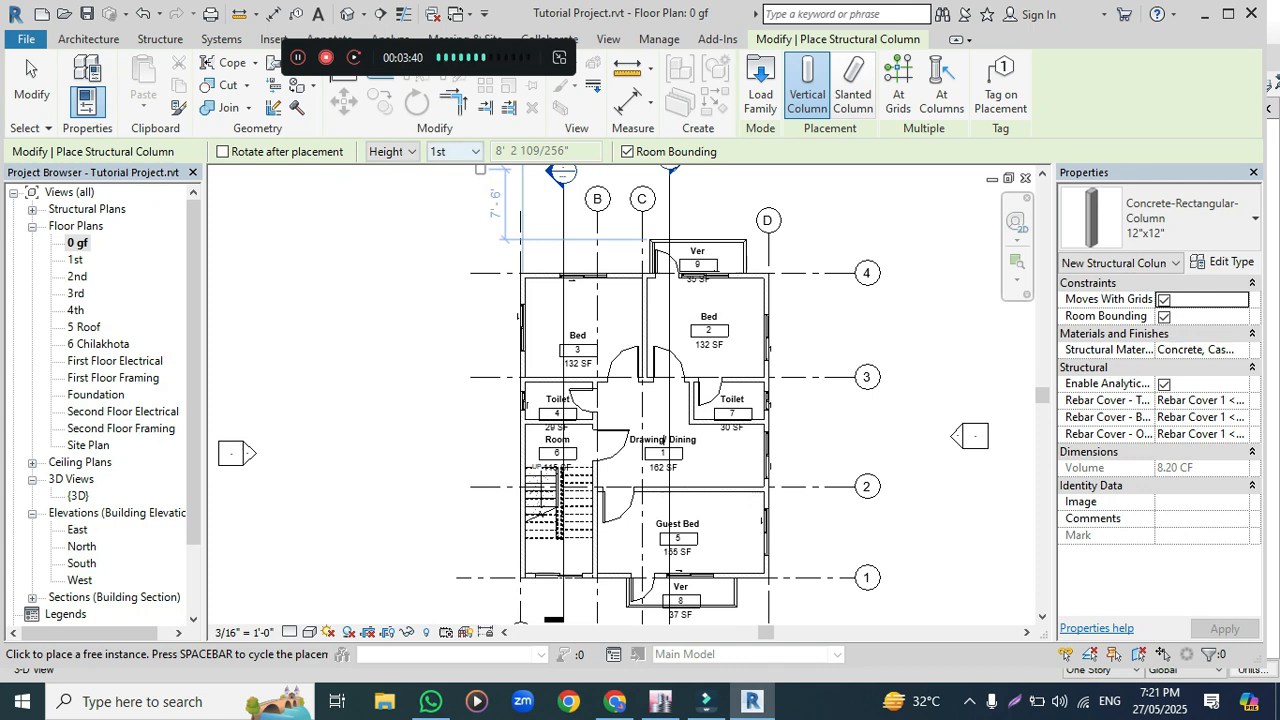
pyautogui.click(455, 151)
pyautogui.click(455, 242)
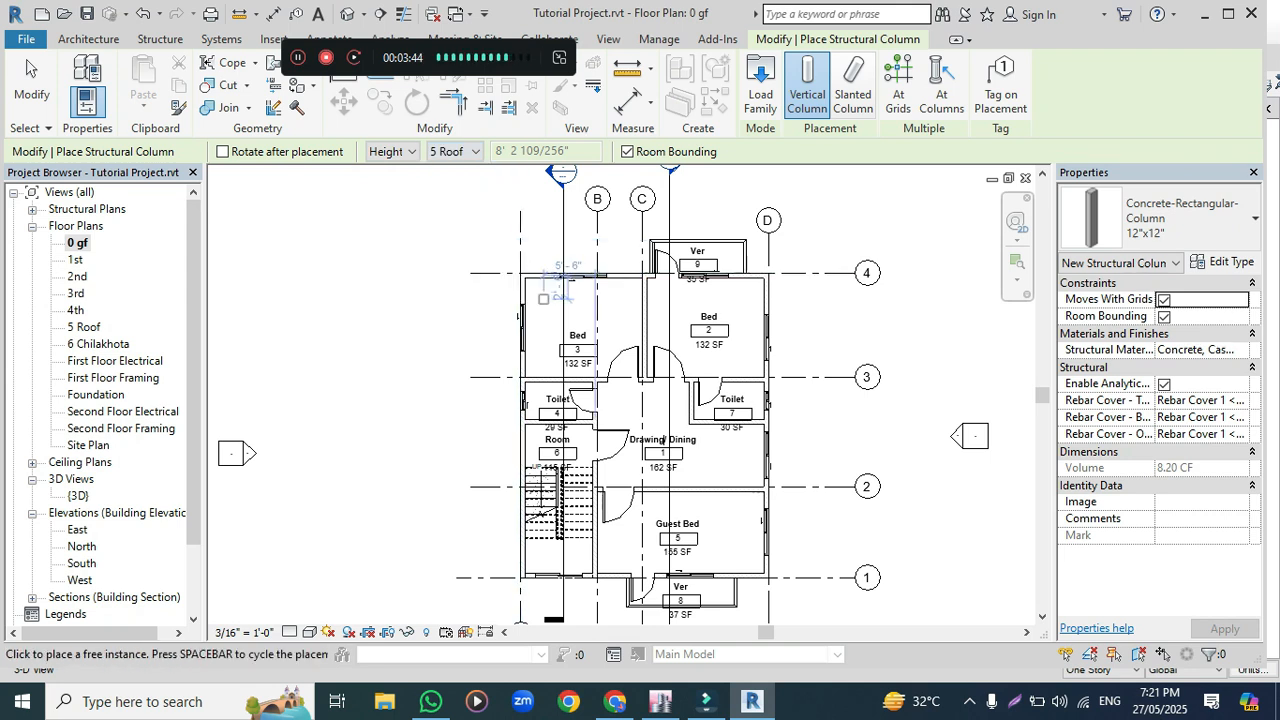
# - Place 12"x12" columns at grid corners A-4, D-4, D-1 and A-1, and at both ends of the wall between Toilet 4 and Room 6
pyautogui.scroll(1, 531, 290)
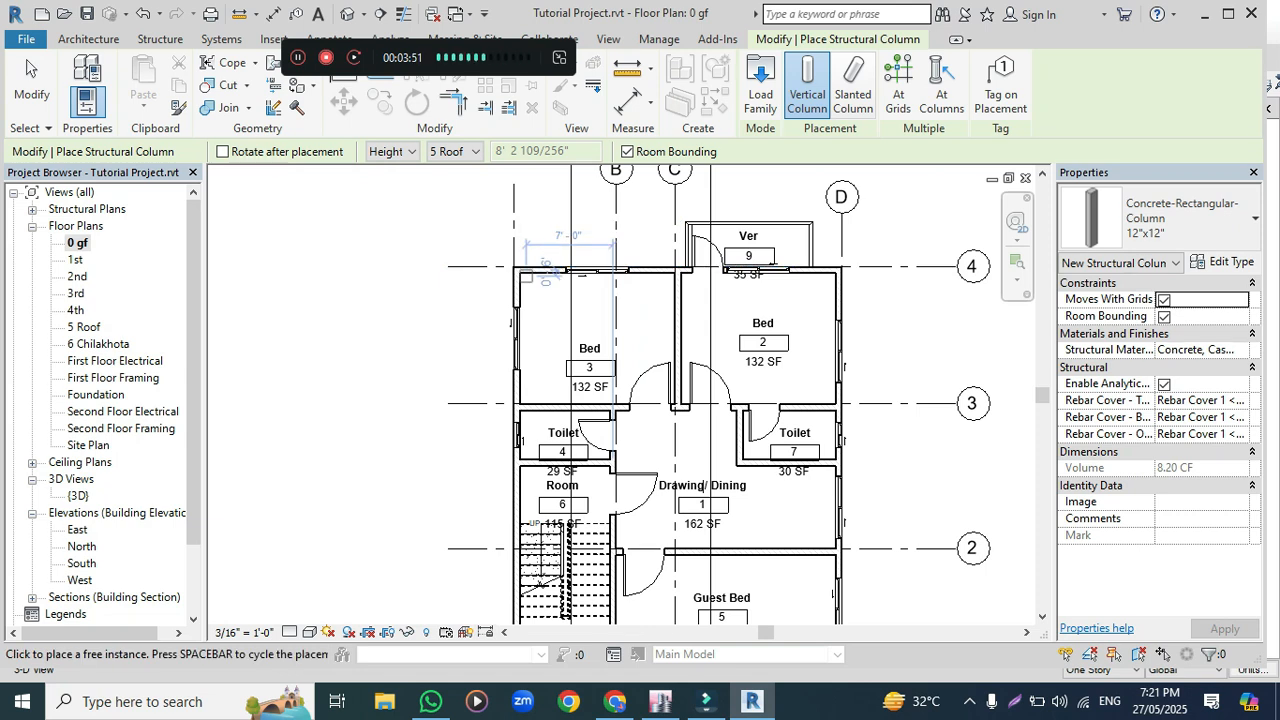
pyautogui.scroll(3, 545, 275)
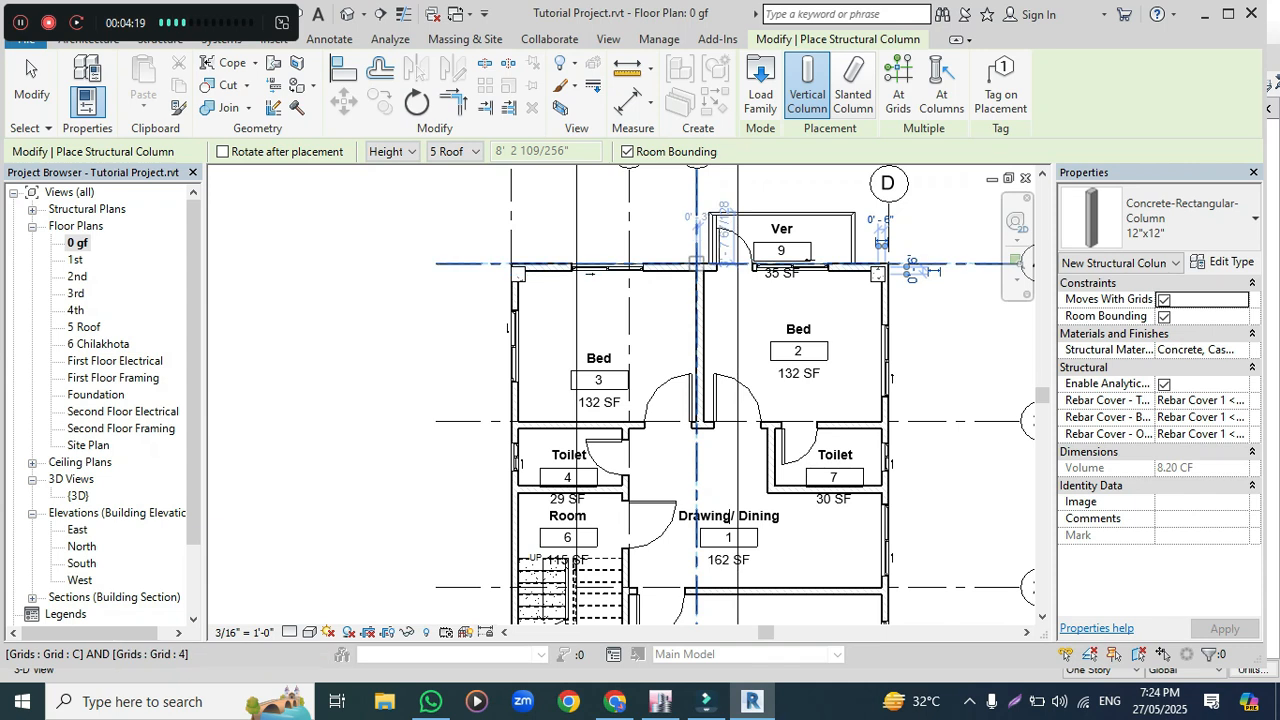
pyautogui.scroll(-3, 838, 263)
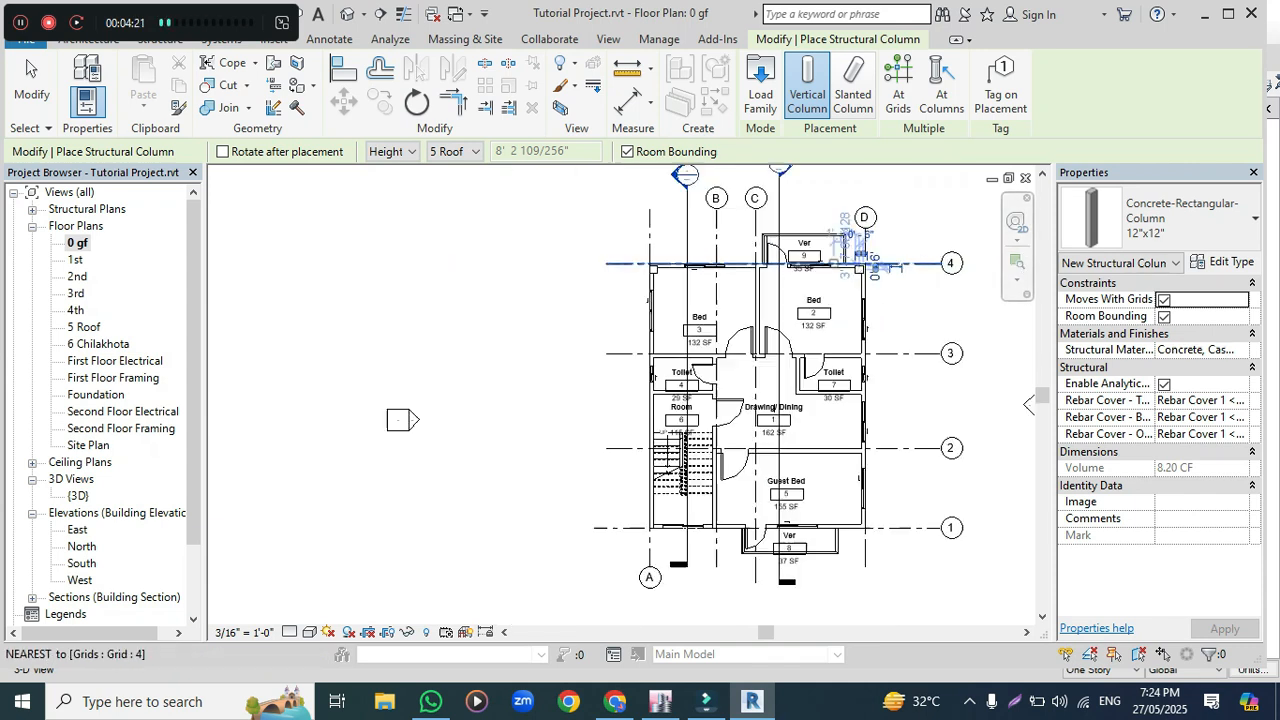
pyautogui.scroll(2, 865, 527)
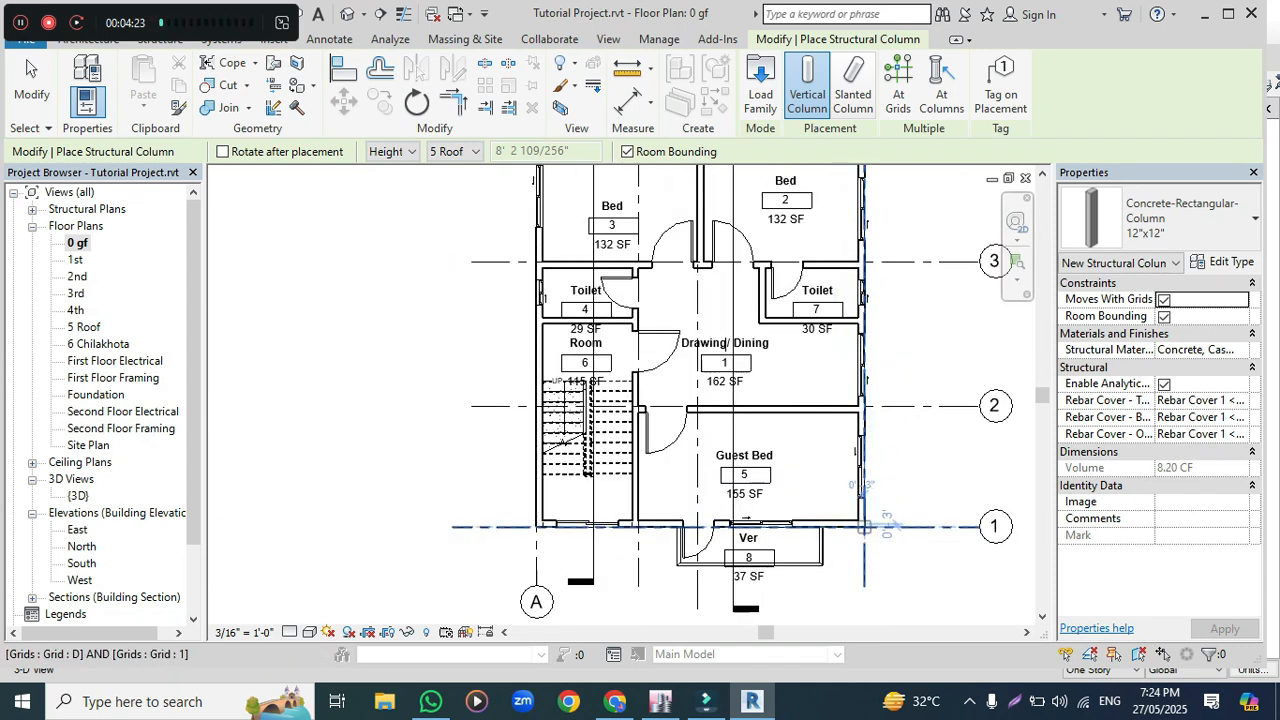
pyautogui.scroll(2, 865, 527)
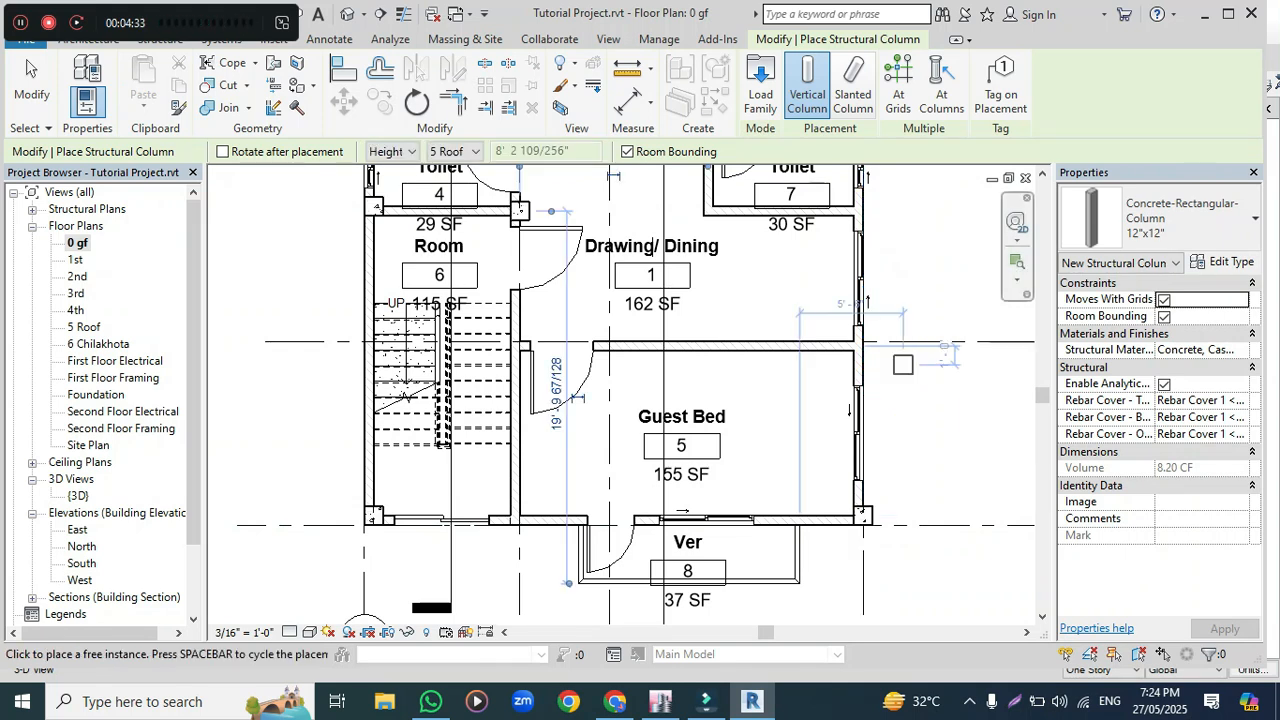
pyautogui.scroll(-1, 960, 358)
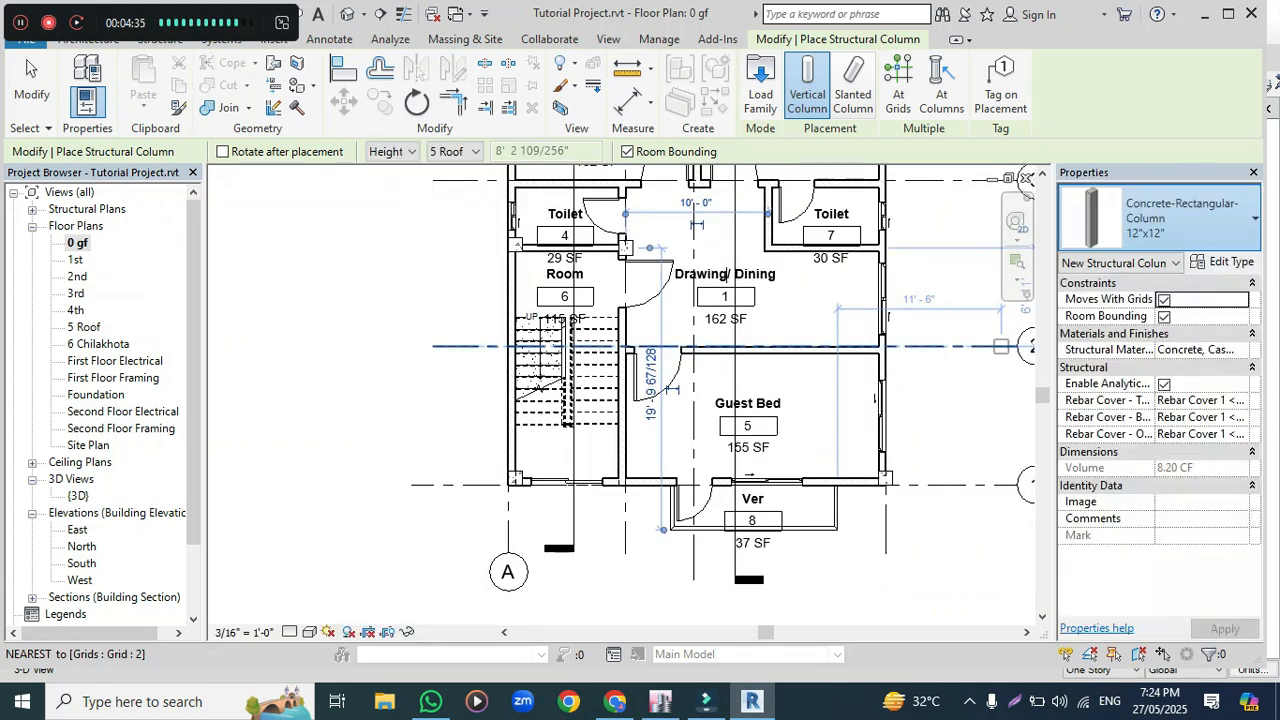
# - Place 12"x15" rectangular concrete columns at grid intersections C-4, C-3, D-3, D-2 and A-3, and at Toilet 7's lower outer corner
pyautogui.click(1160, 218)
pyautogui.click(1100, 343)
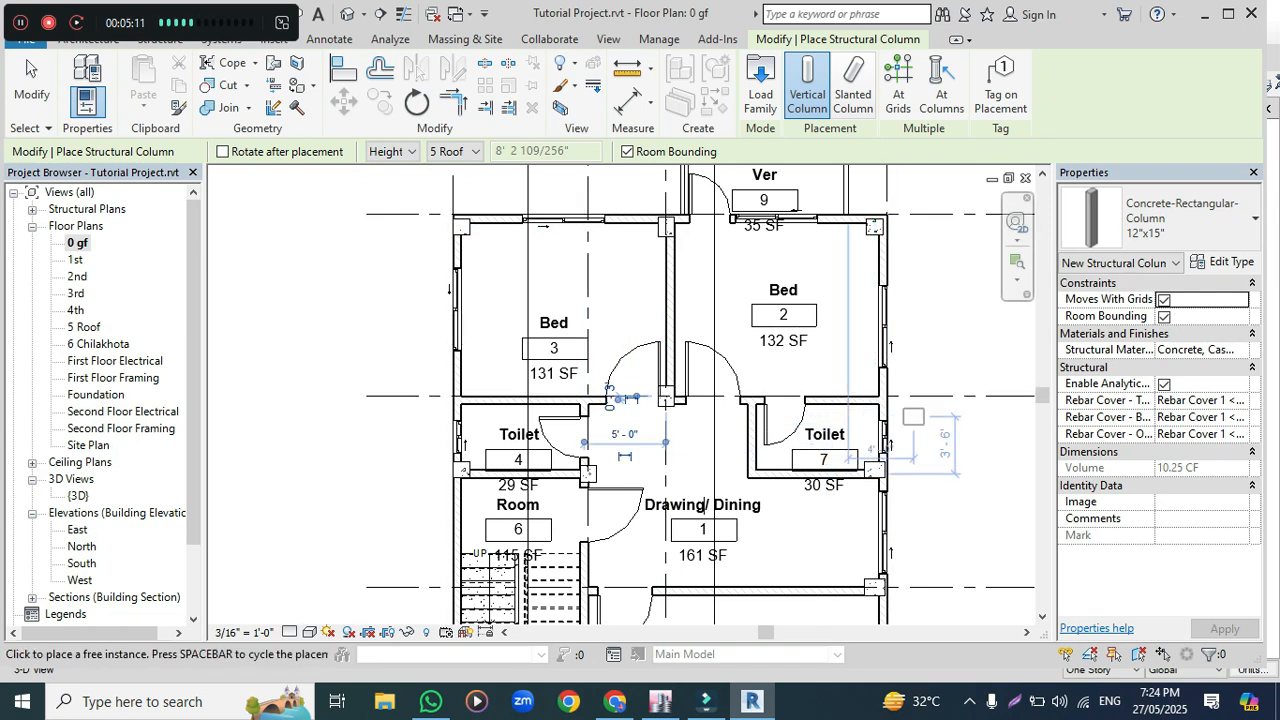
pyautogui.click(875, 396)
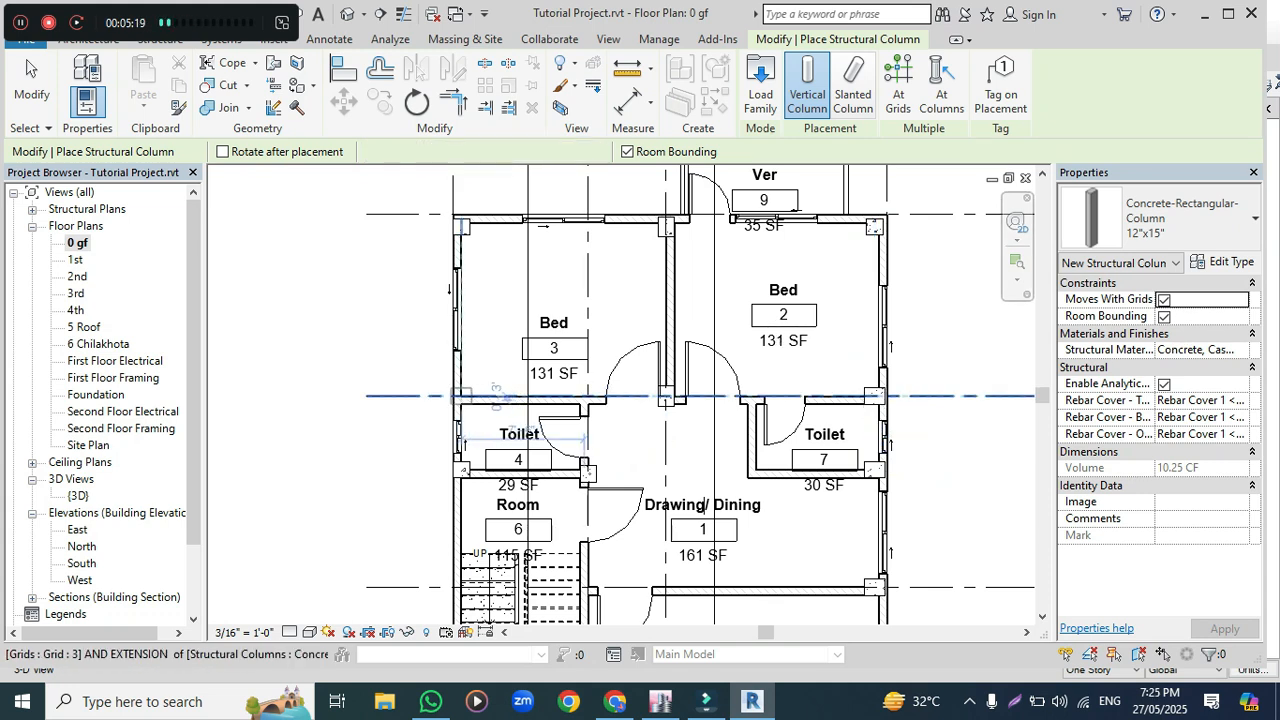
# - Delete the 12"x12" column on grid B between Toilet 4 and Room 6
pyautogui.press('Escape')
pyautogui.click(588, 473)
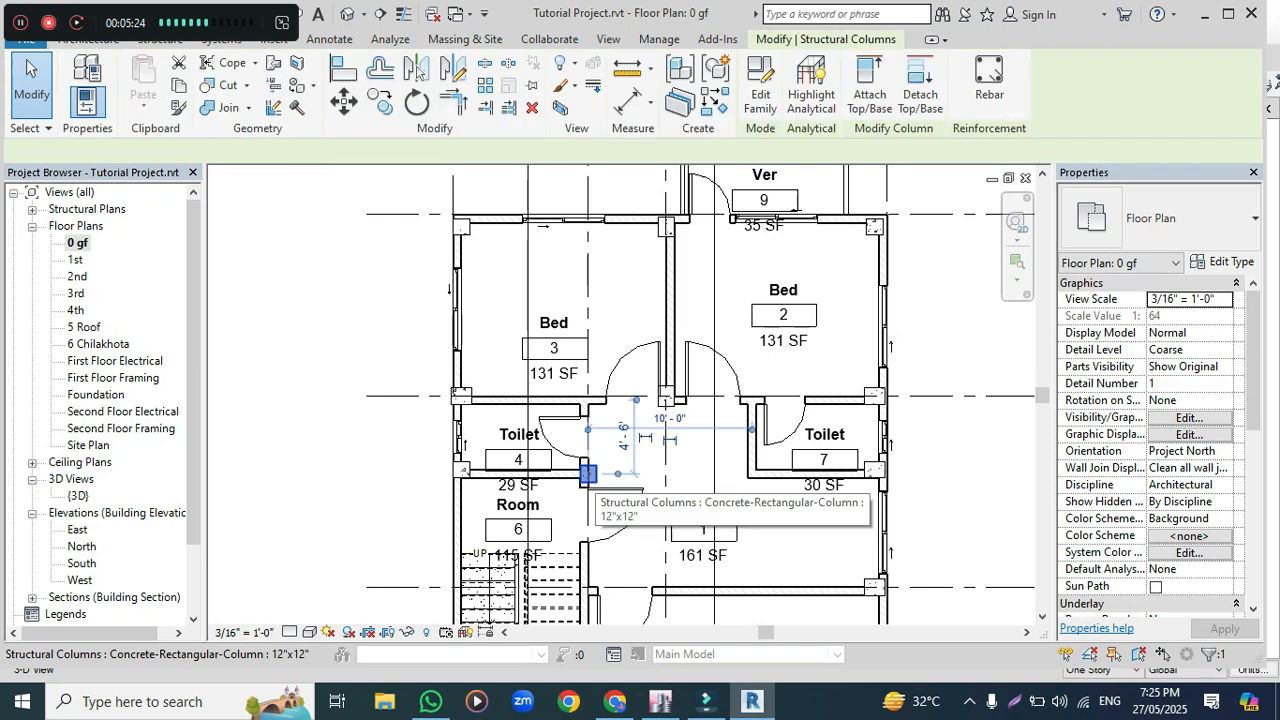
pyautogui.press('Delete')
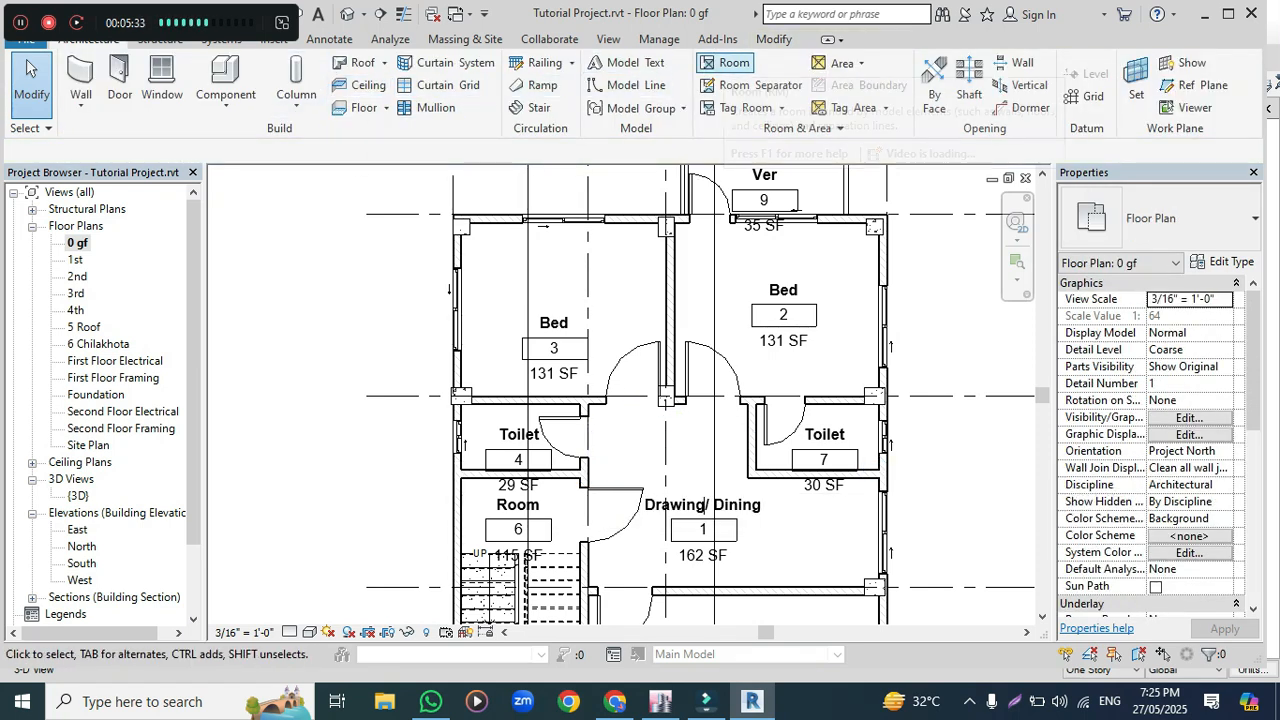
# - Align the columns at grid intersections A-4 and C-4 with the outer face of the wall along grid 4
pyautogui.click(773, 39)
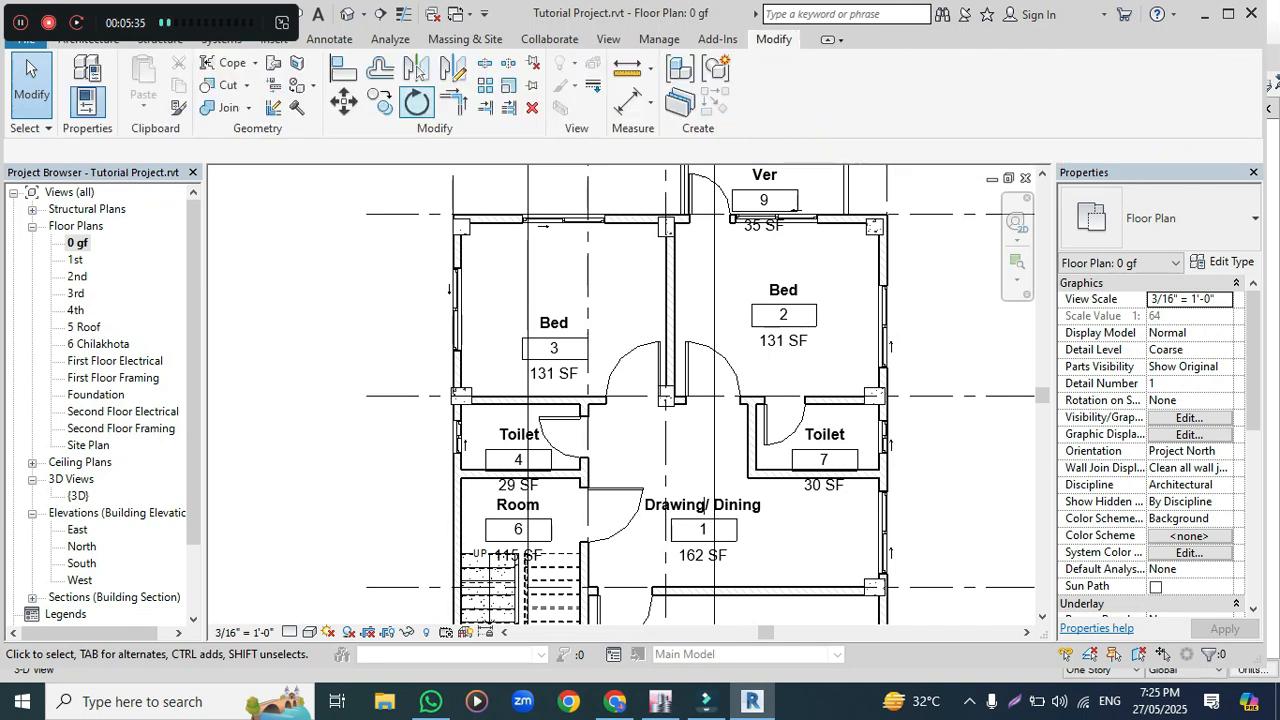
pyautogui.press('a')
pyautogui.press('l')
pyautogui.scroll(2, 460, 222)
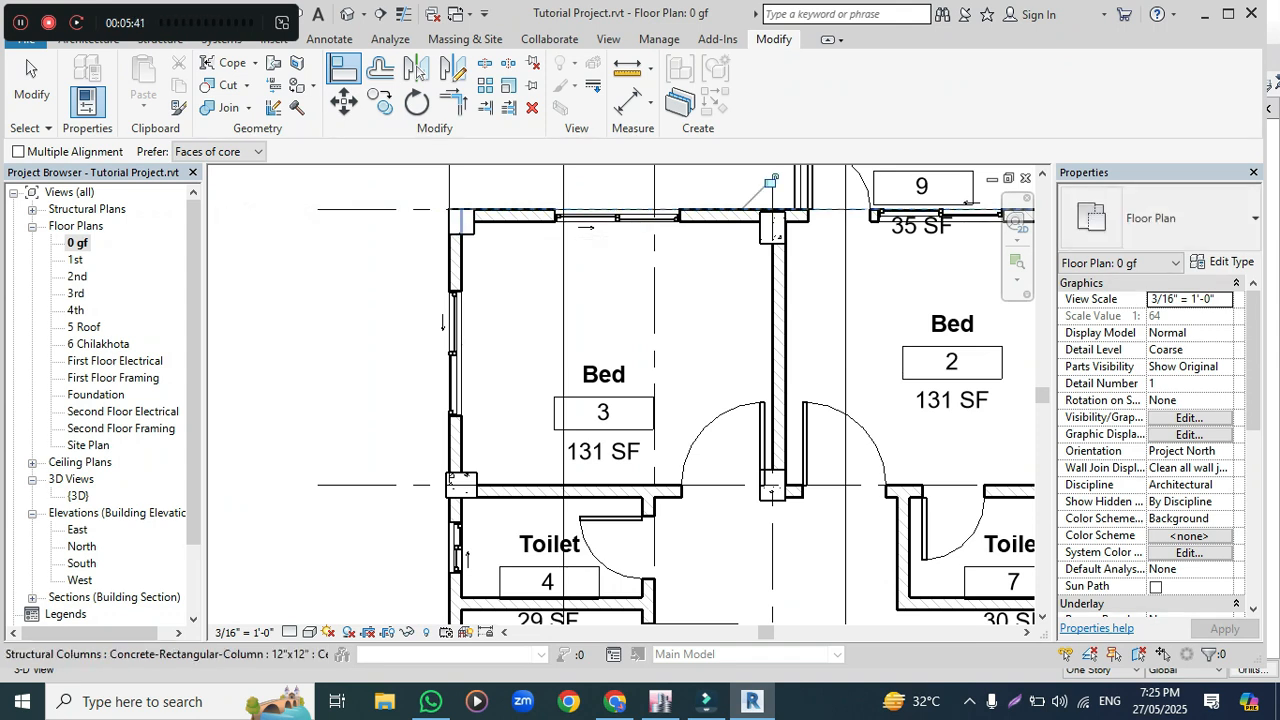
pyautogui.scroll(3, 968, 202)
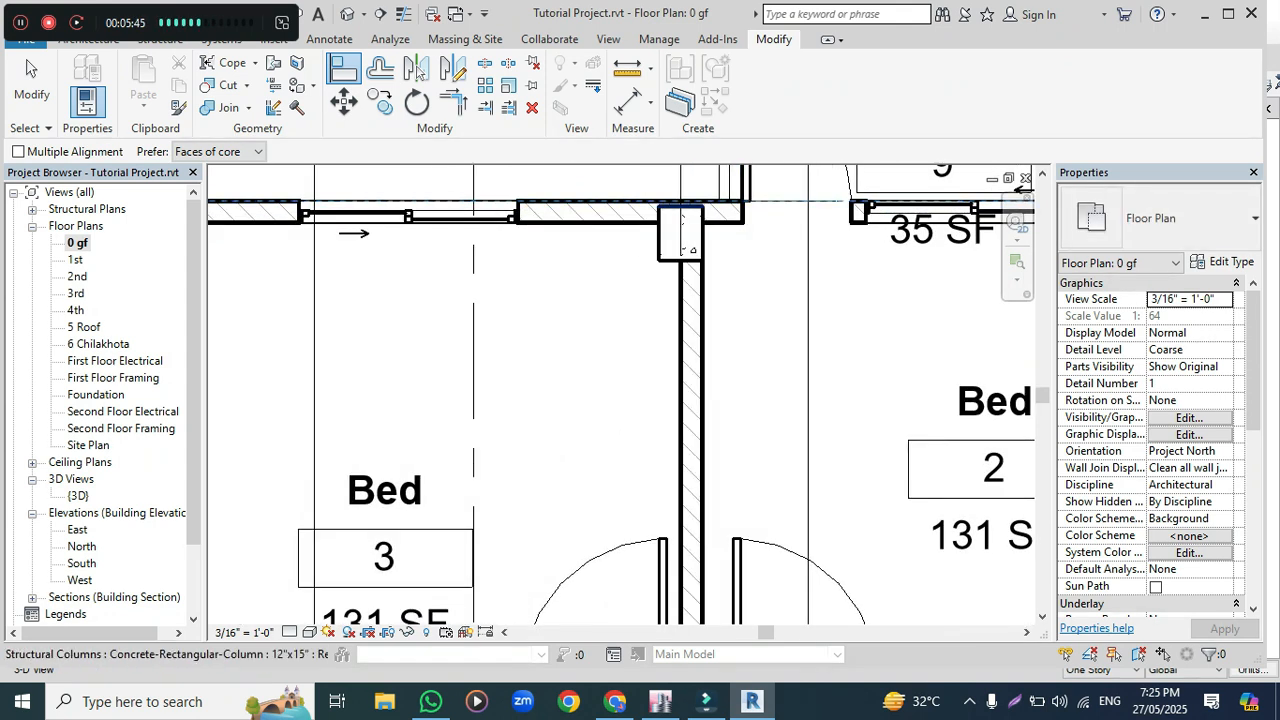
pyautogui.click(680, 207)
pyautogui.scroll(-3, 578, 274)
pyautogui.scroll(-2, 590, 296)
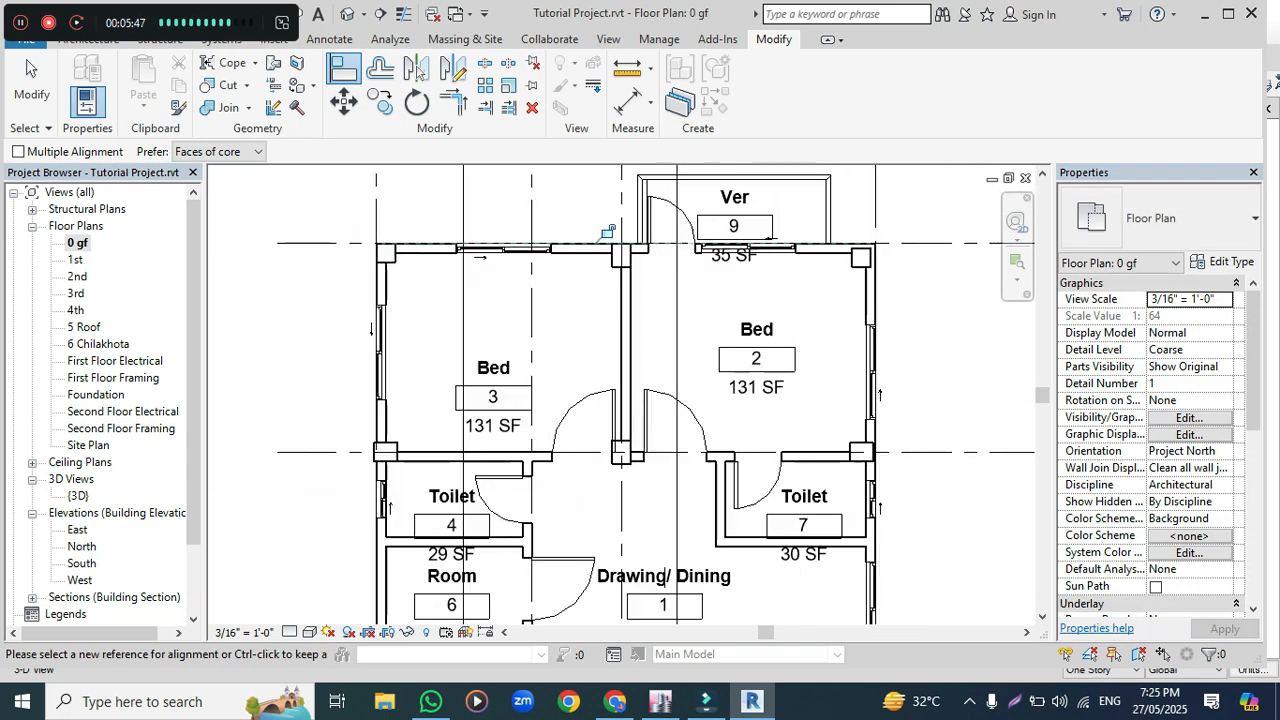
# - Align the corner column at D-4 with the outer faces of the walls along grids 4 and D
pyautogui.scroll(3, 858, 262)
pyautogui.click(862, 242)
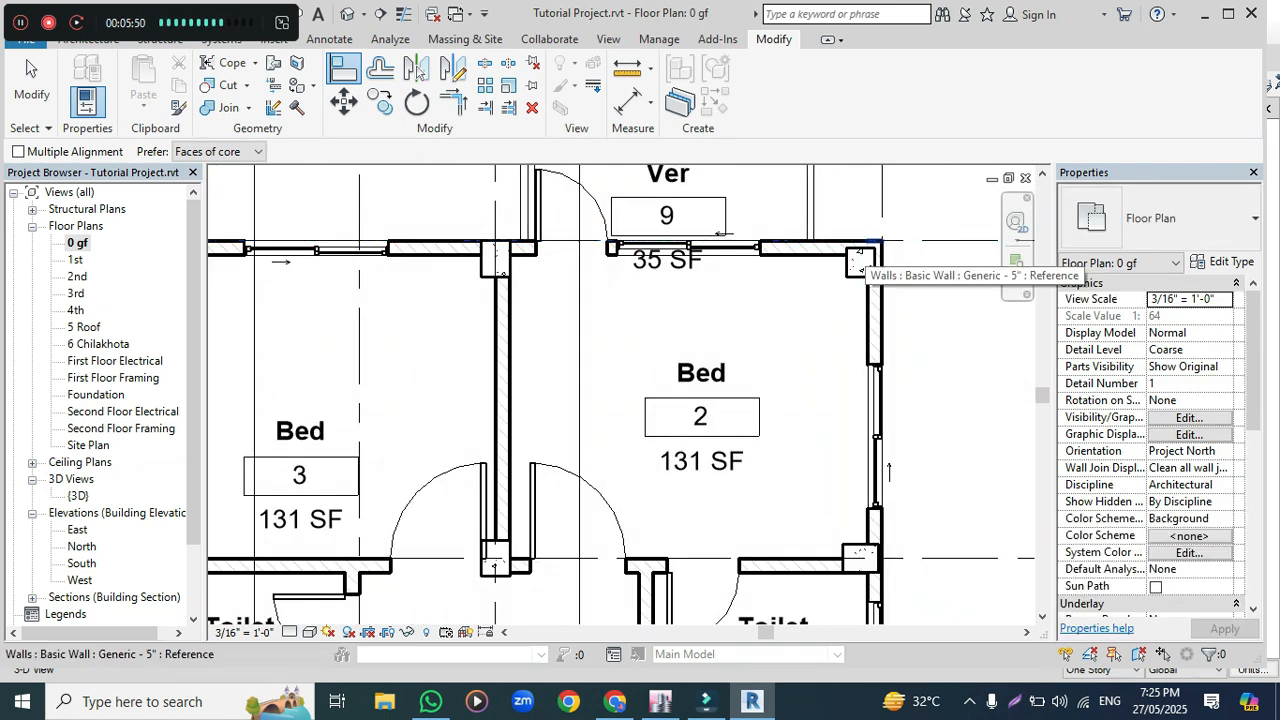
pyautogui.click(861, 249)
pyautogui.click(881, 310)
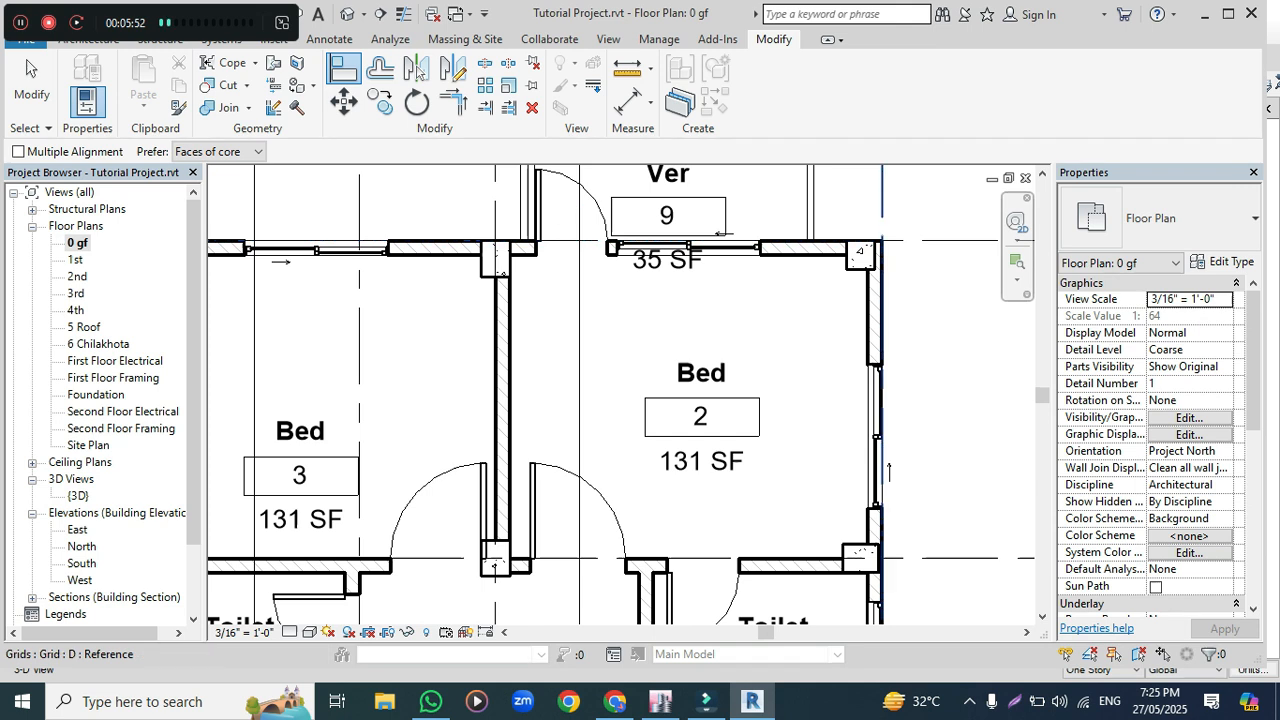
pyautogui.click(874, 256)
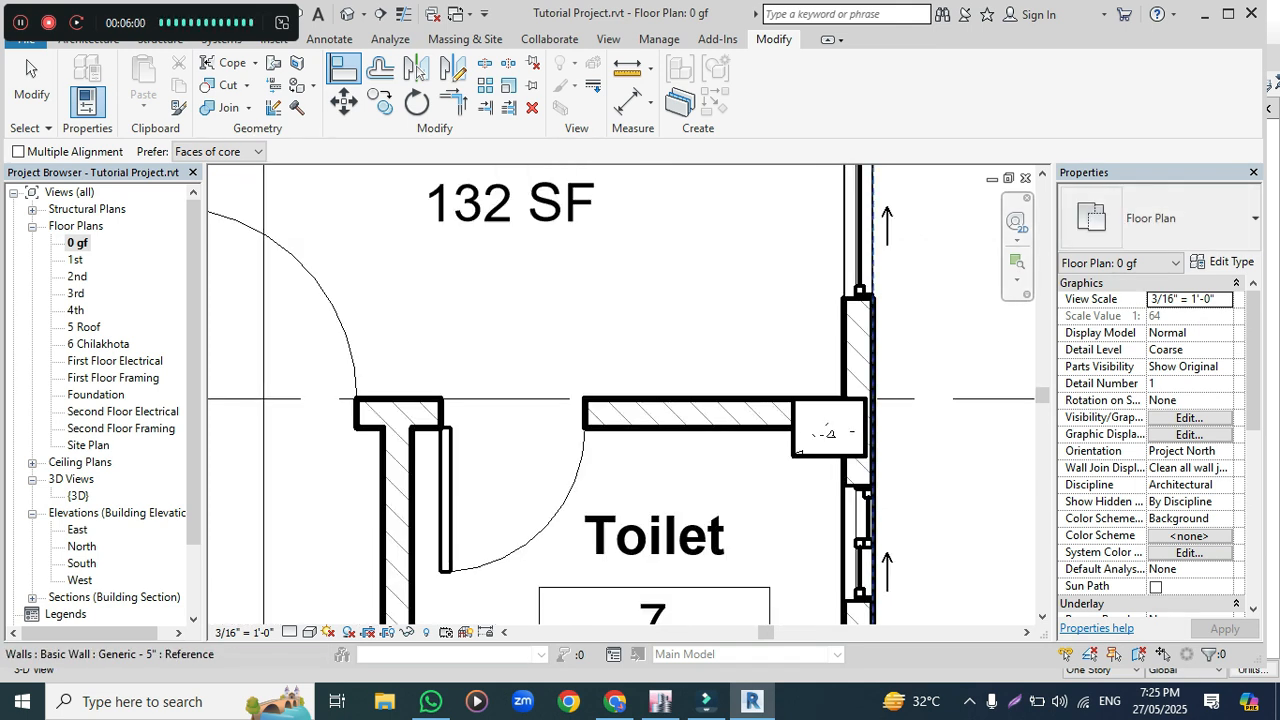
# - Try to align the D-3 column and the outer wall along grid D, and undo the alignment
pyautogui.click(867, 430)
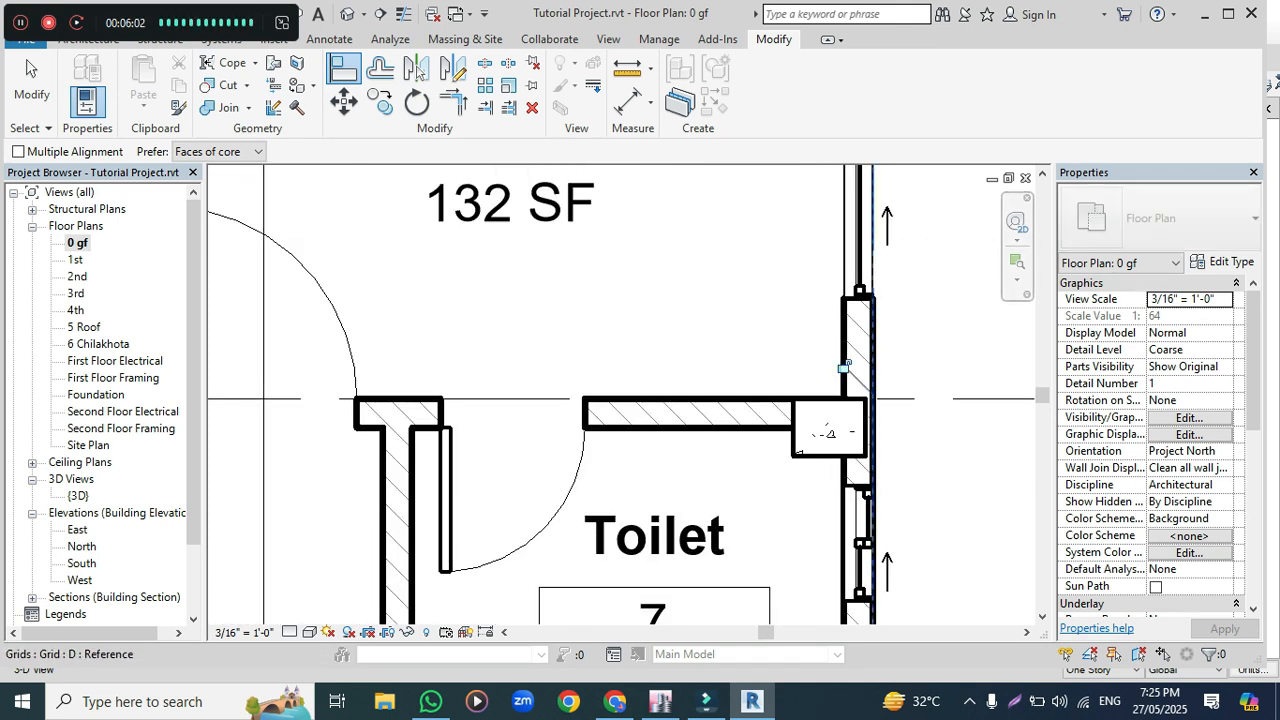
pyautogui.click(865, 430)
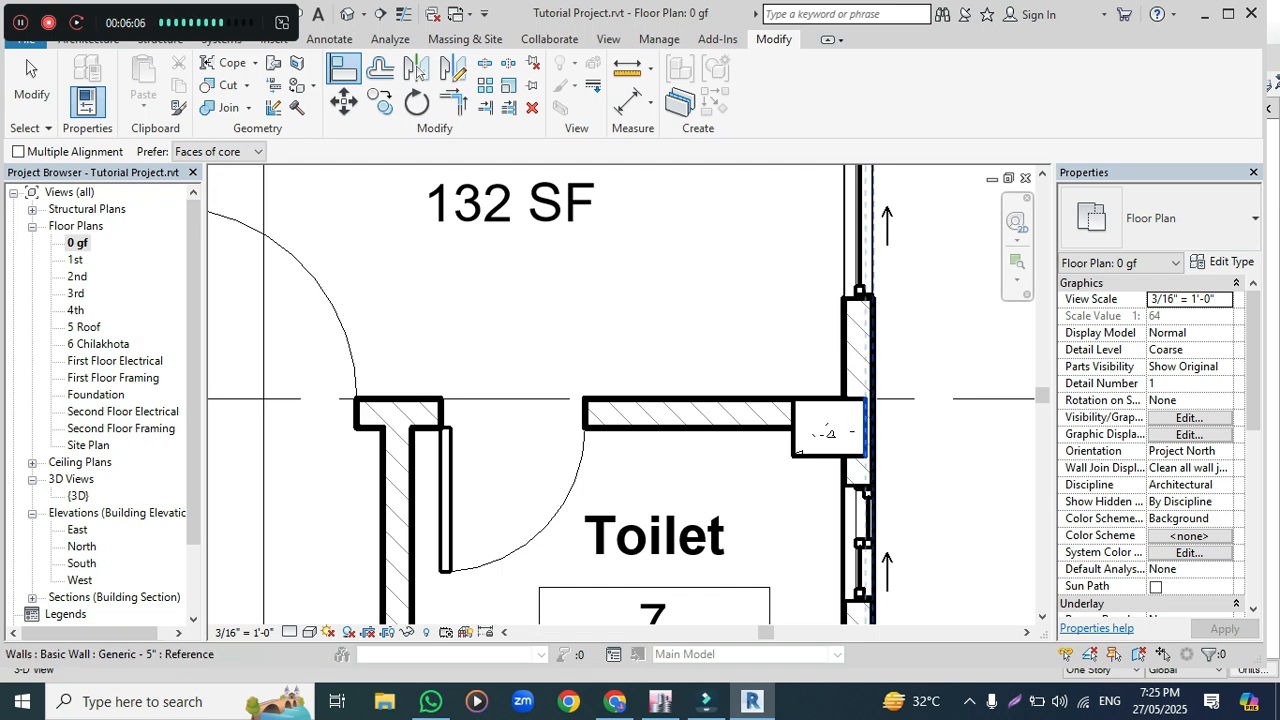
pyautogui.click(864, 430)
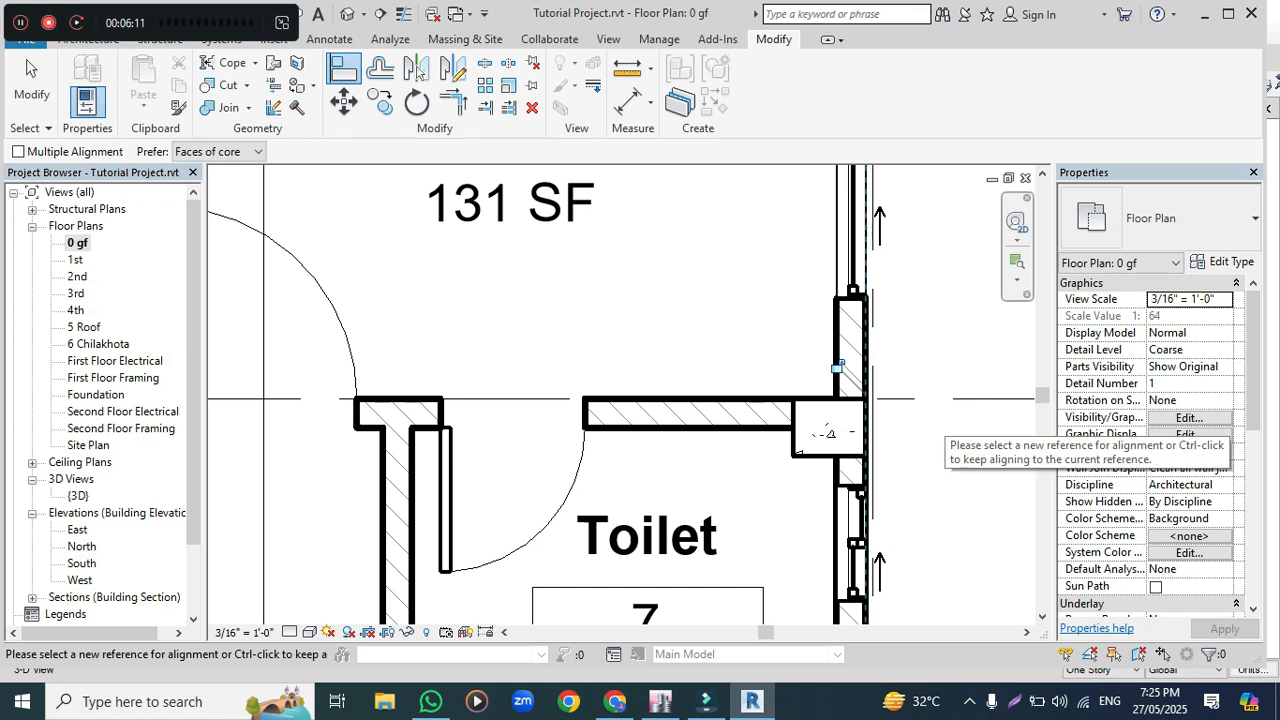
pyautogui.hotkey('ctrl', 'z')
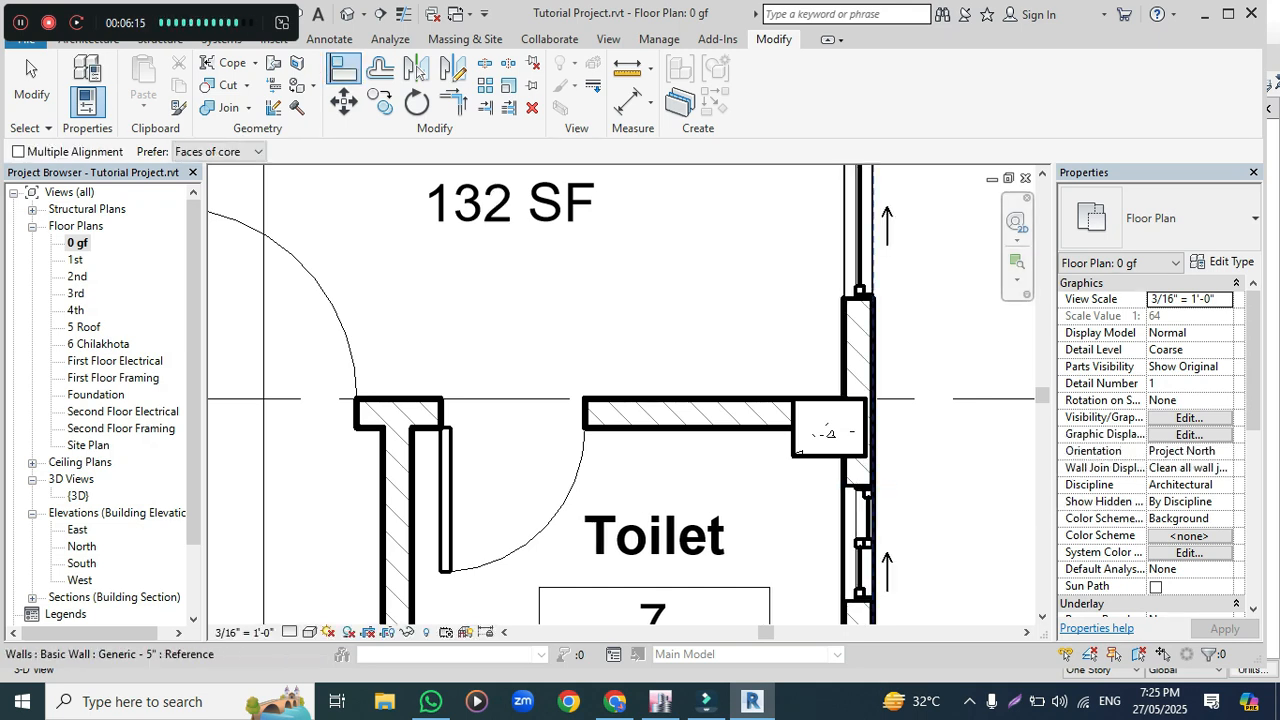
# - Align the 12"x15" column at D-3 above Toilet 7 with the outer face of the wall along grid D
pyautogui.click(870, 428)
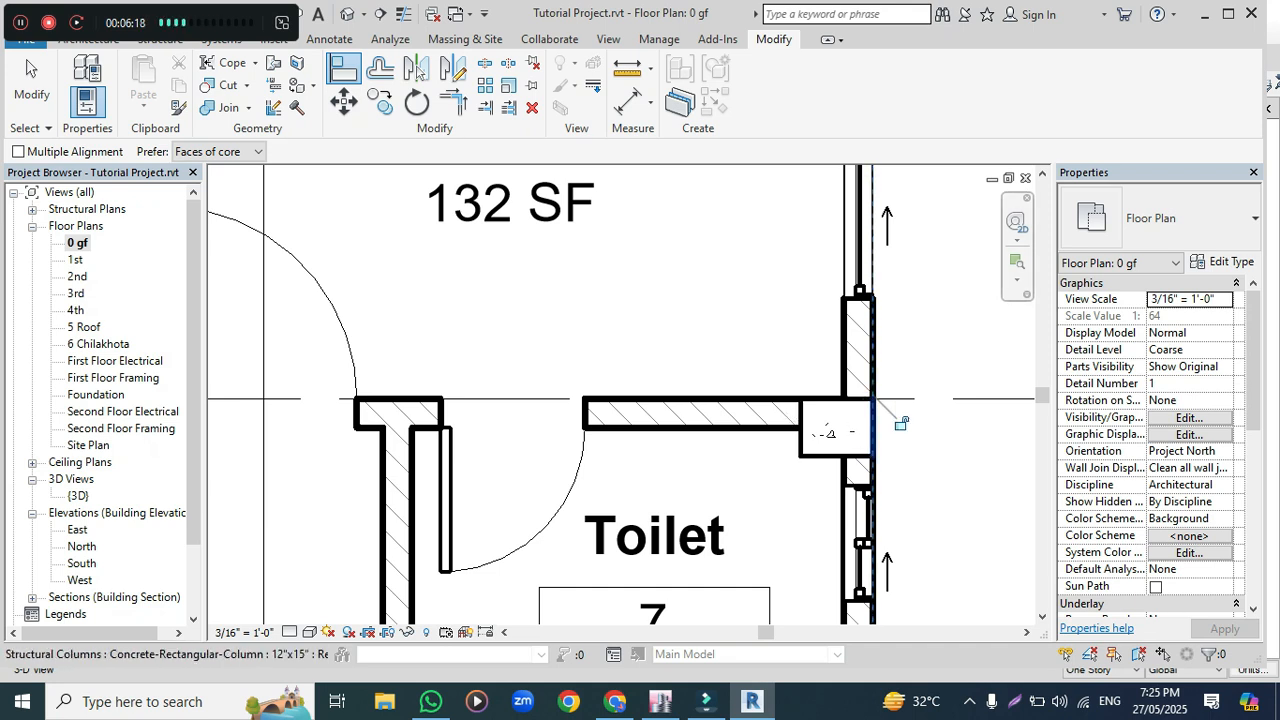
# - Align the remaining columns at A-3 and along grid 1 with the outer faces of the exterior walls
pyautogui.scroll(-3, 930, 416)
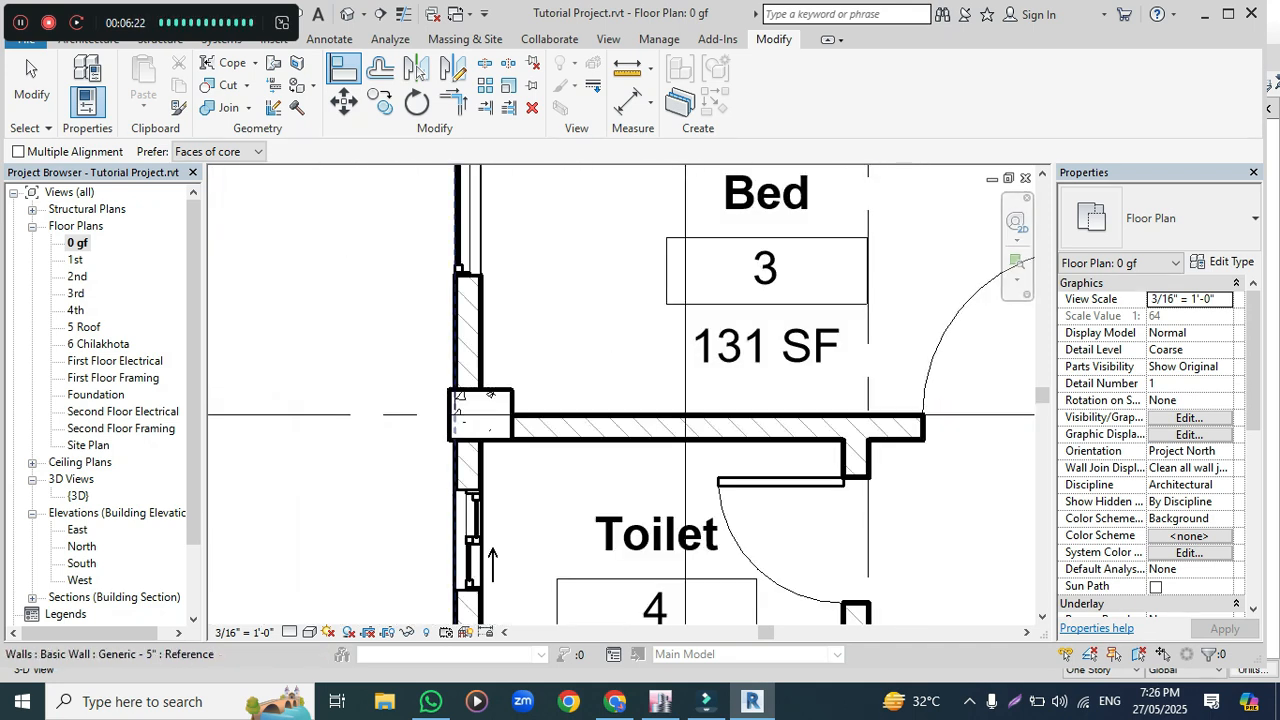
pyautogui.scroll(-4, 556, 343)
pyautogui.scroll(6, 804, 478)
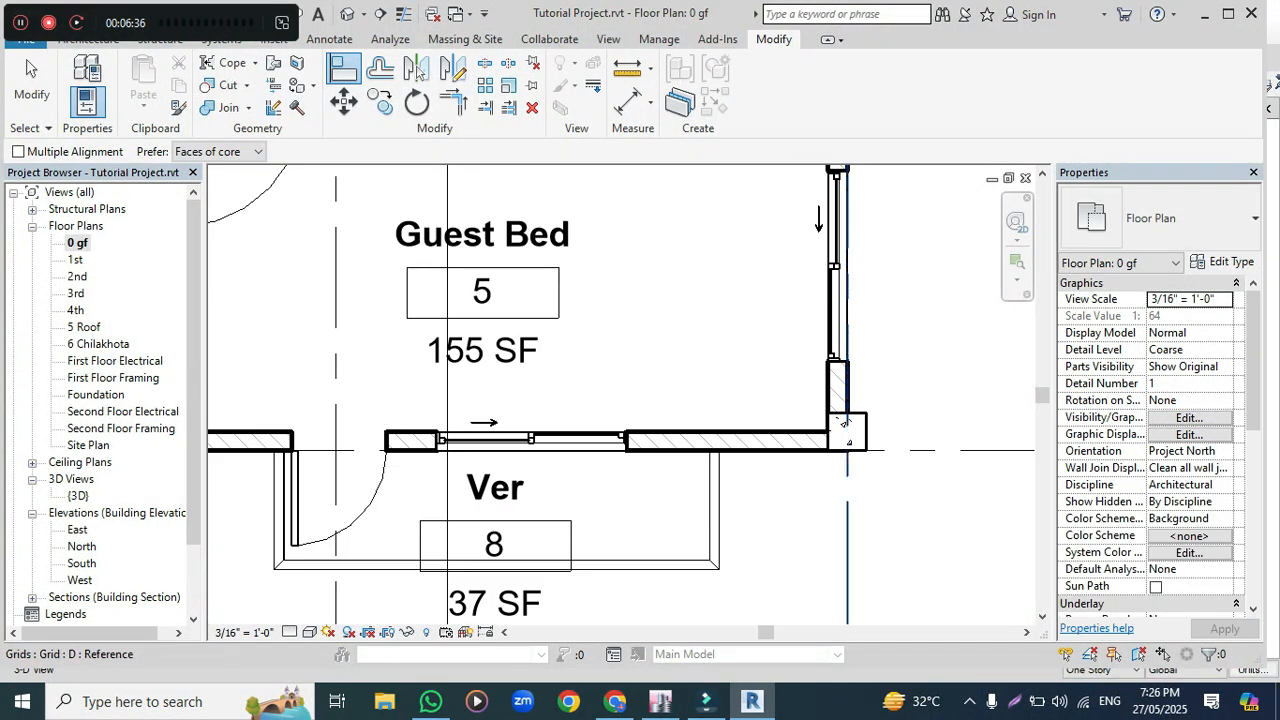
pyautogui.scroll(-5, 780, 455)
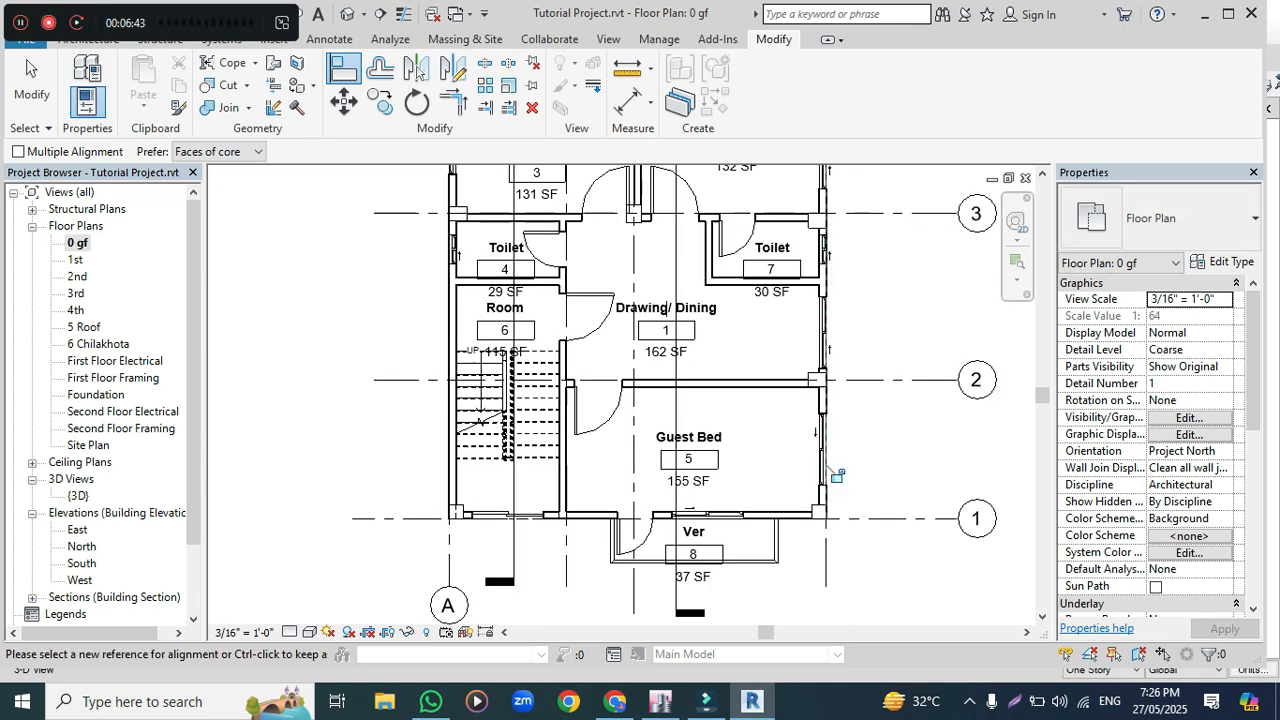
pyautogui.scroll(-1, 786, 455)
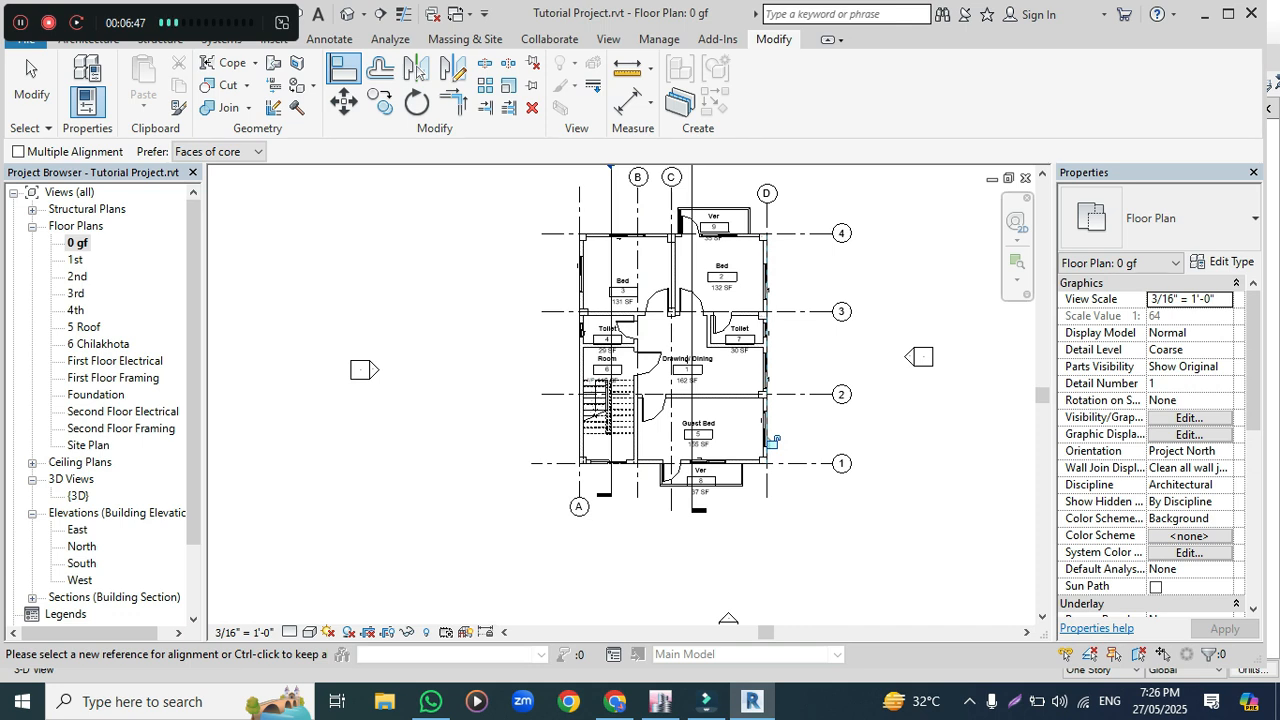
# - Open the default 3D view and examine the columns on the whole building
pyautogui.click(347, 14)
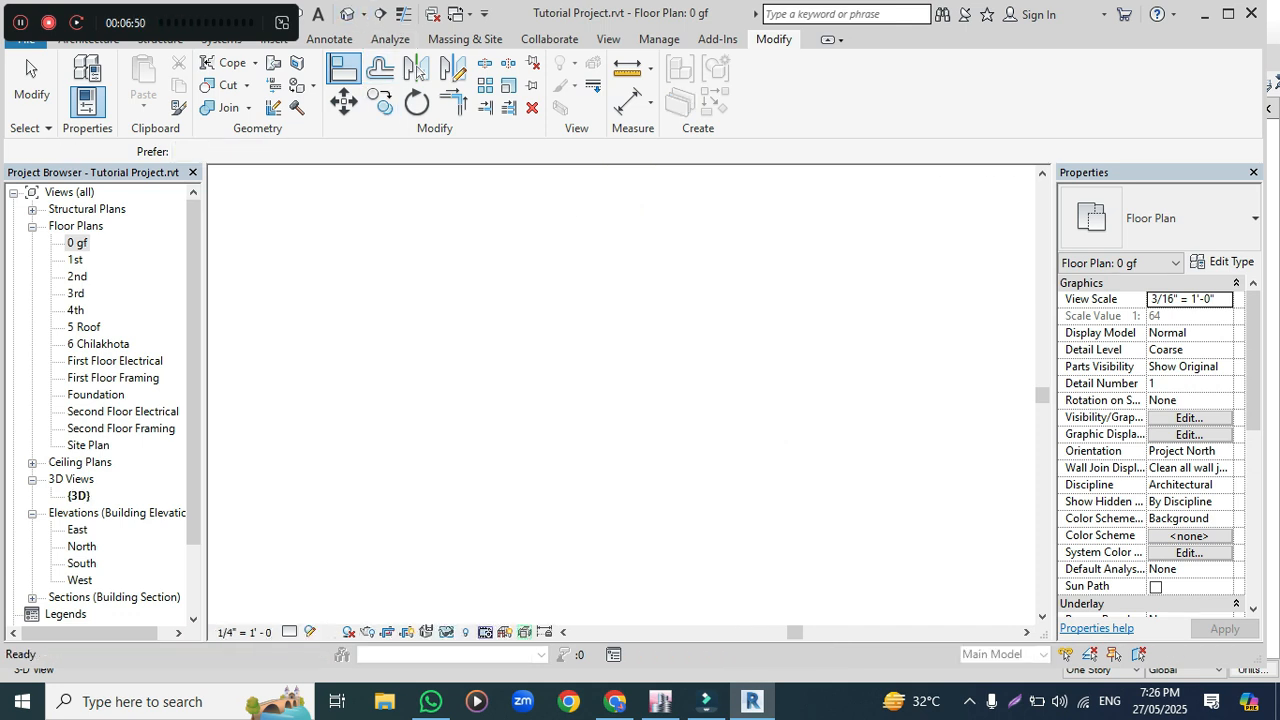
pyautogui.click(418, 70)
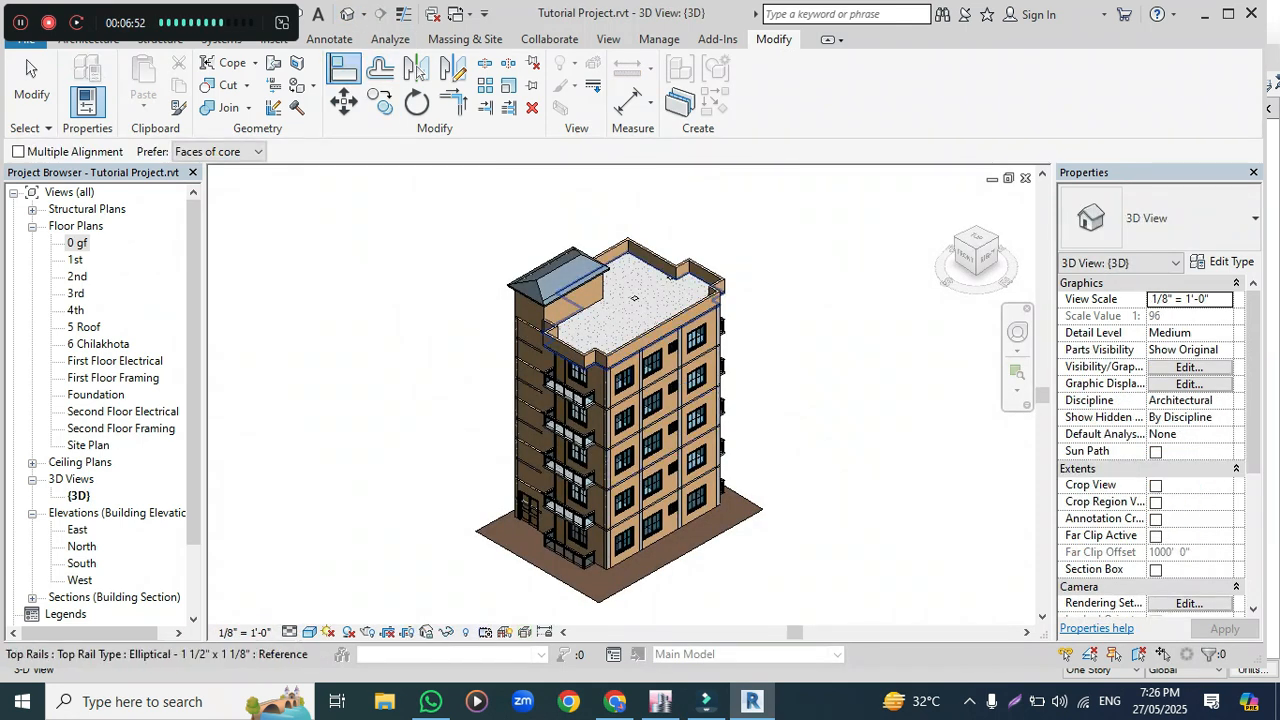
pyautogui.scroll(-2, 623, 298)
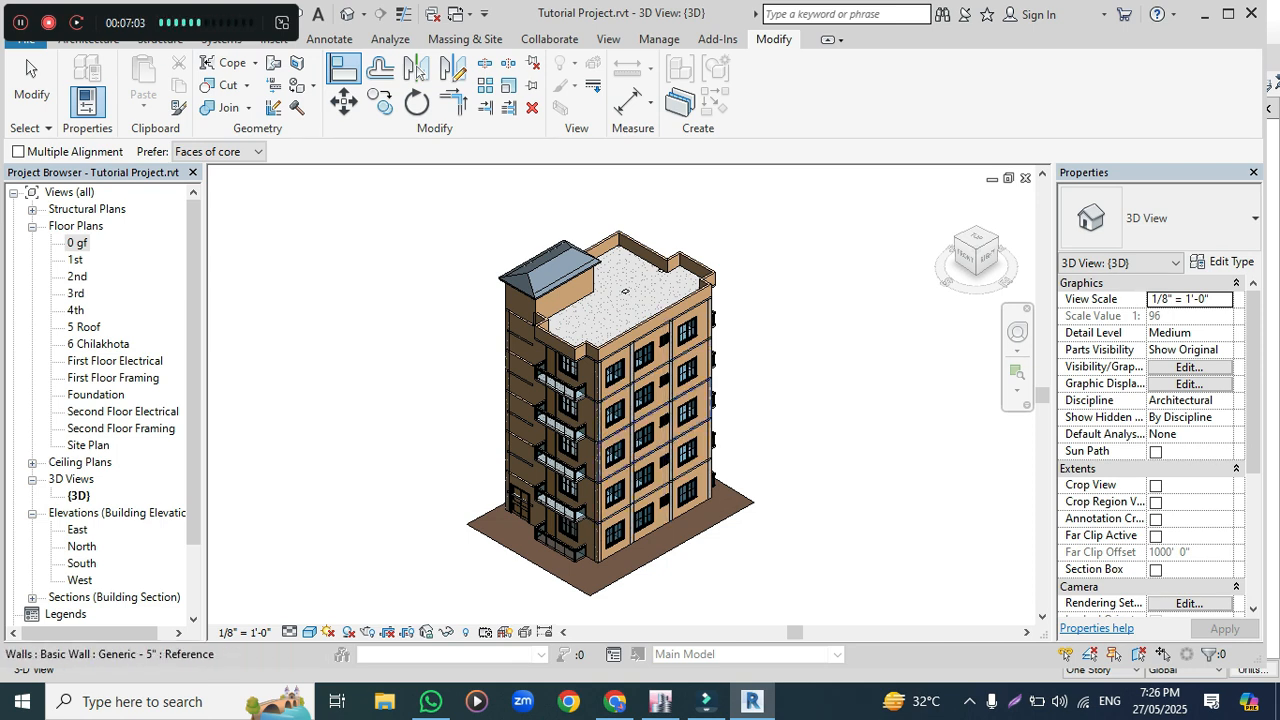
pyautogui.click(418, 72)
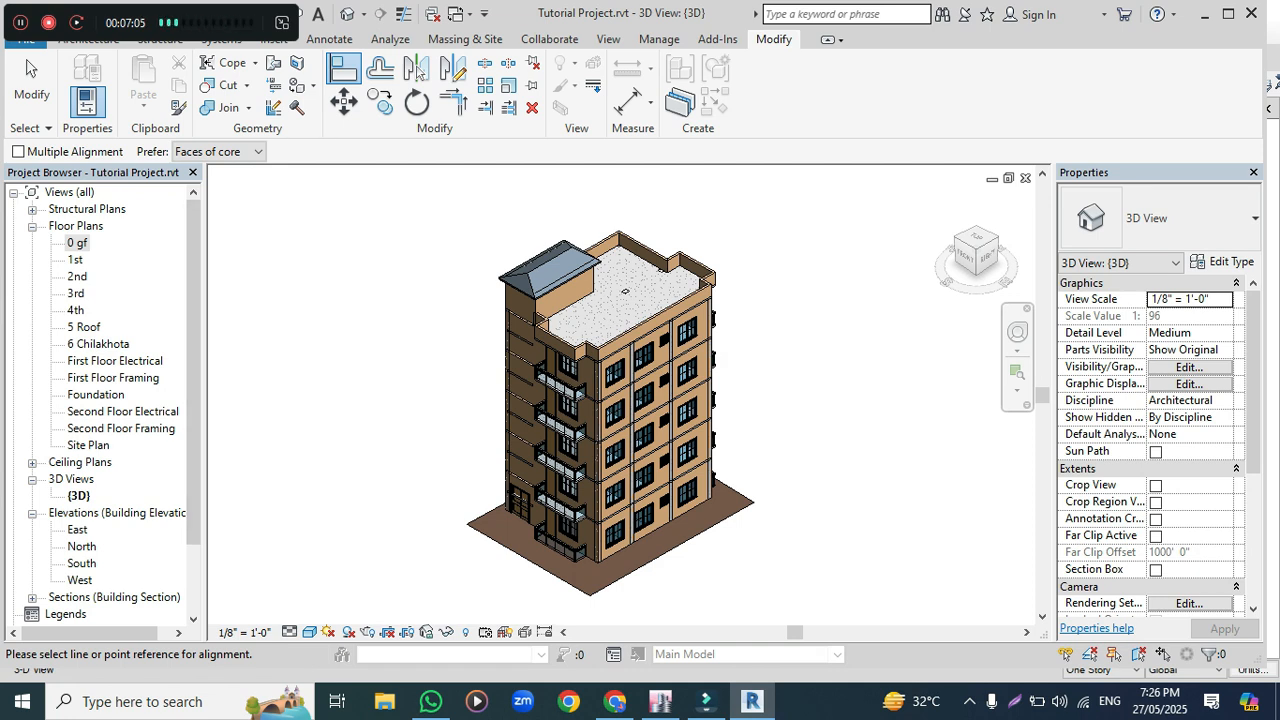
# - In the 3rd floor plan, select all instances of the 12"x15" column and set their base level to Foundation
pyautogui.doubleClick(76, 293)
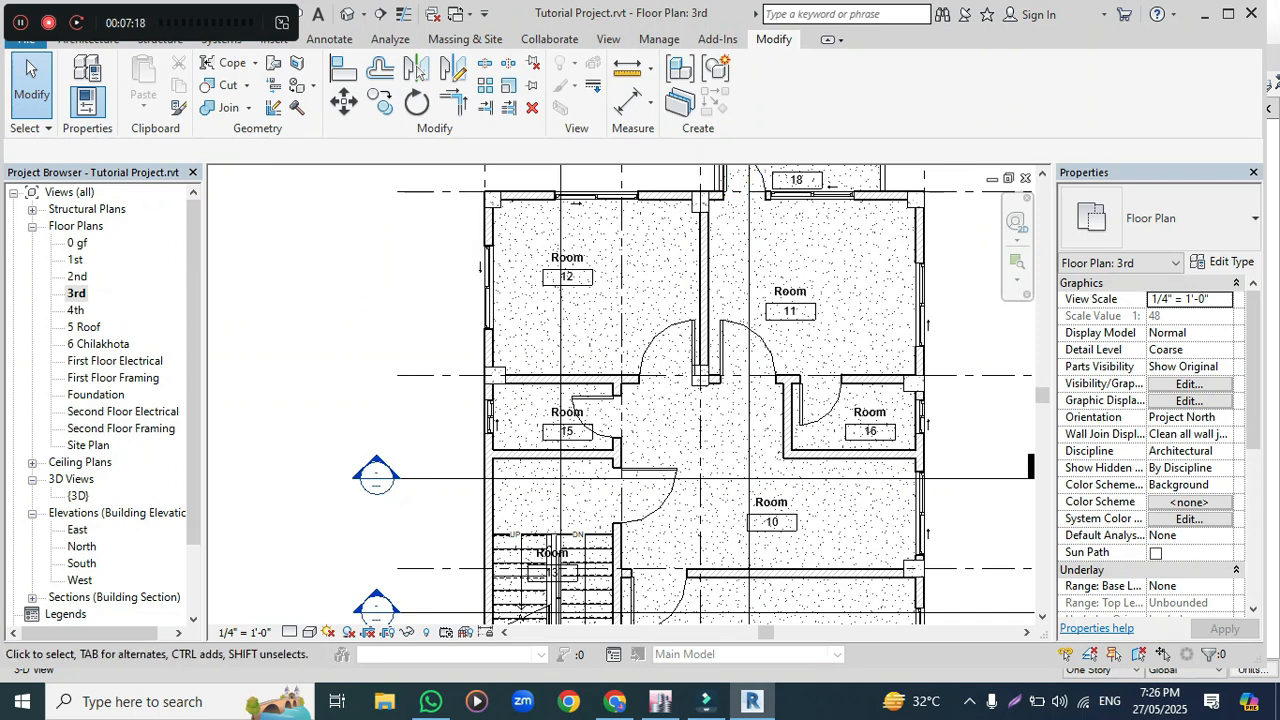
pyautogui.click(700, 203)
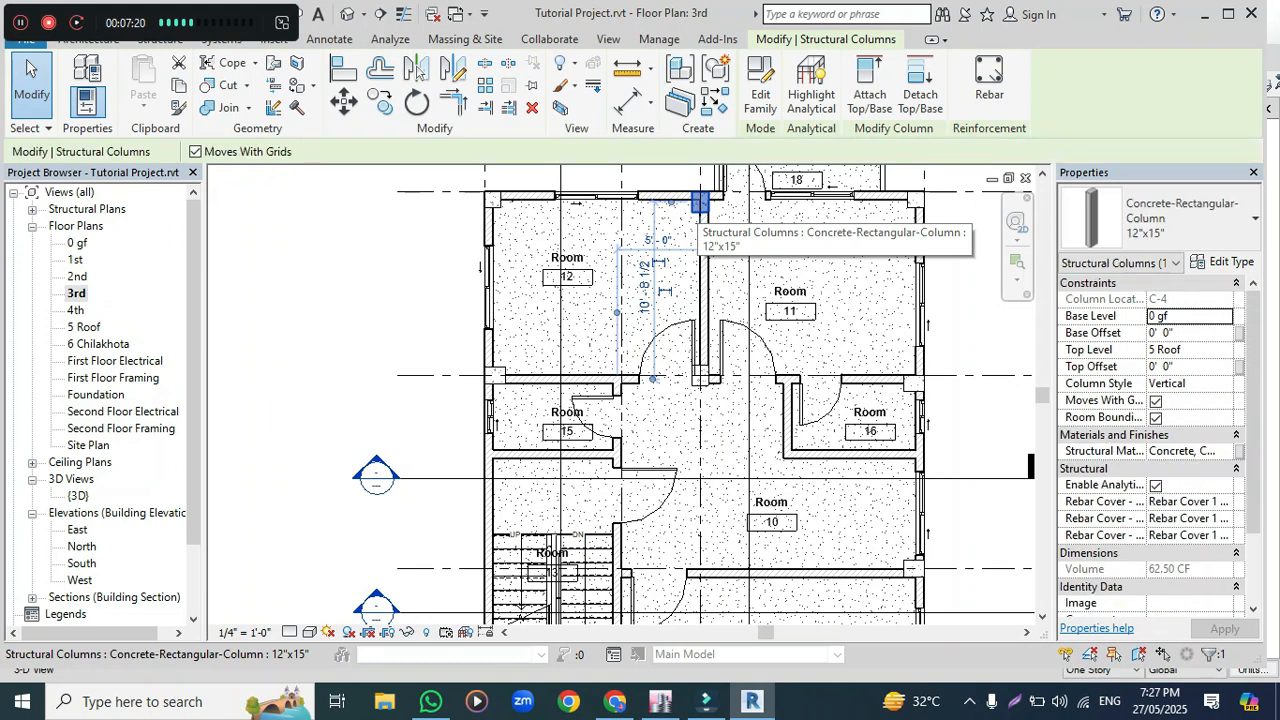
pyautogui.press('s')
pyautogui.press('a')
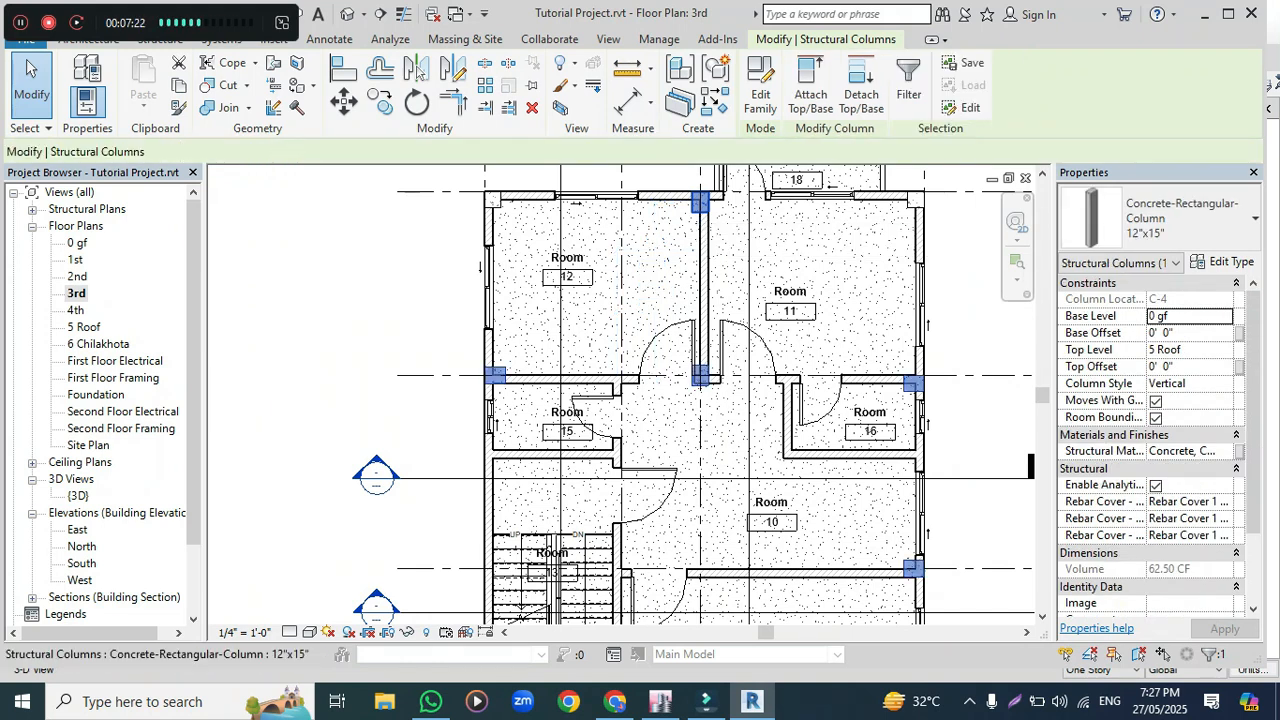
pyautogui.scroll(-3, 738, 303)
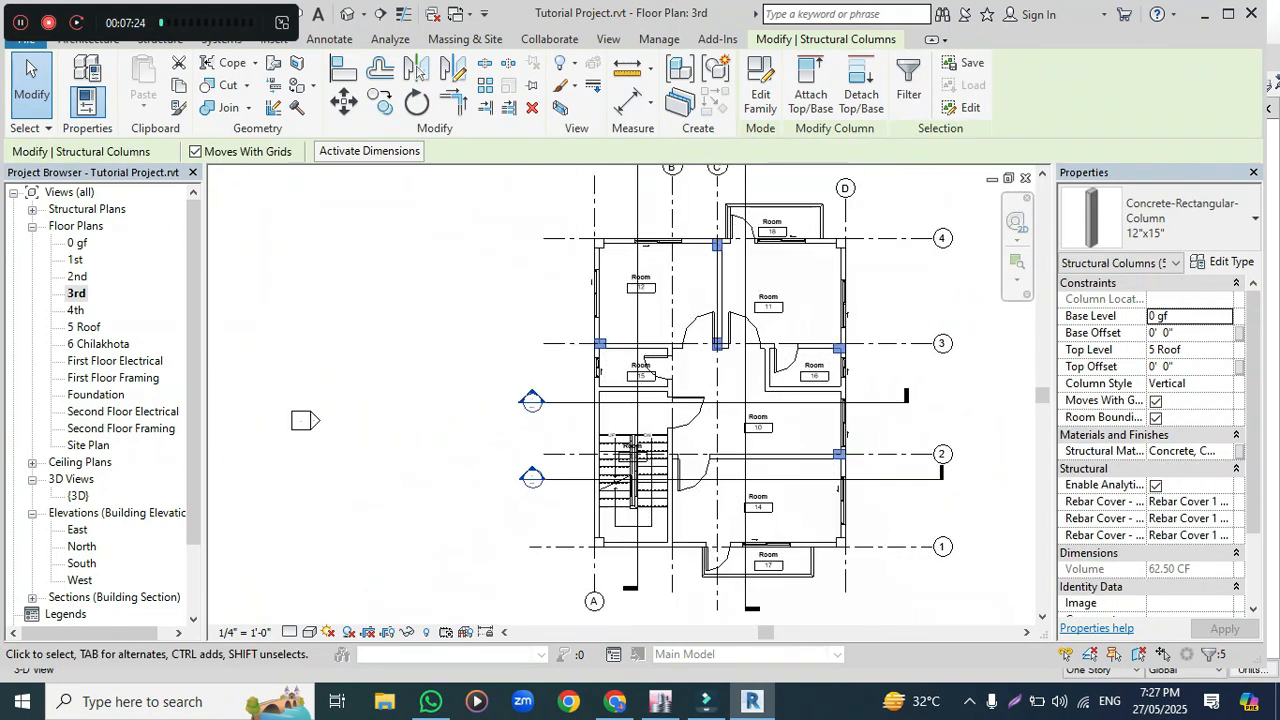
pyautogui.scroll(2, 738, 301)
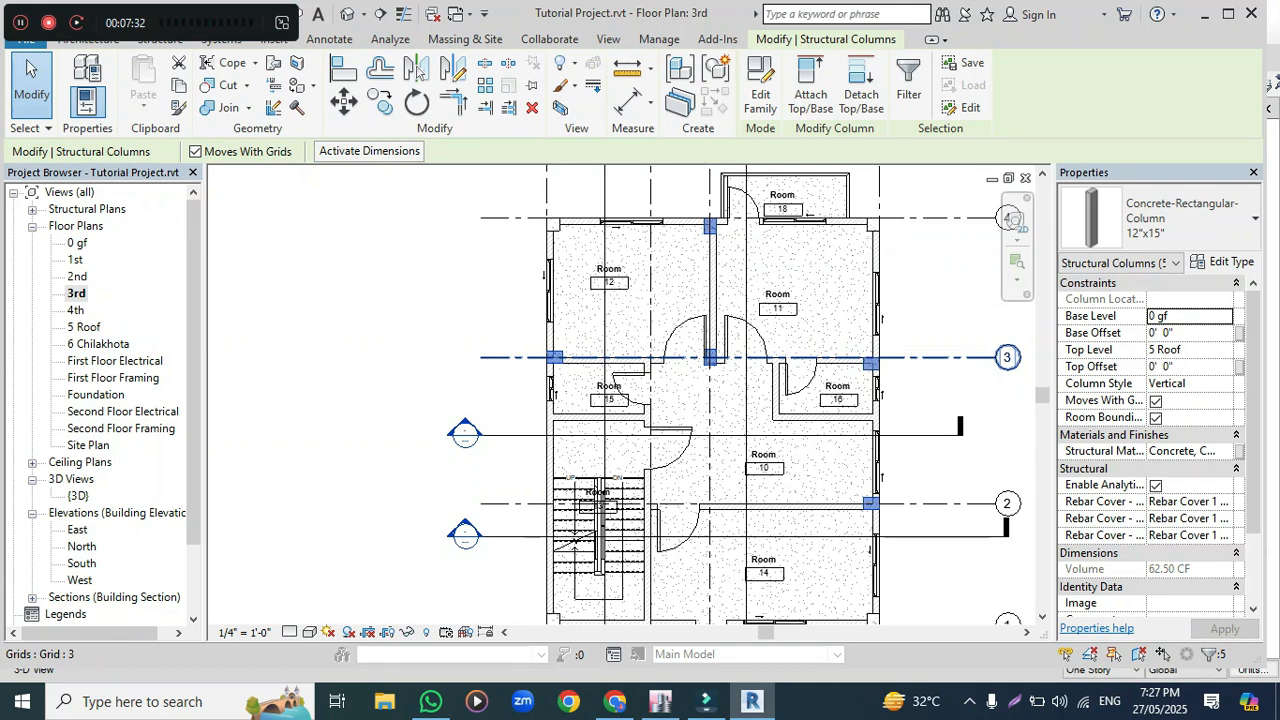
pyautogui.click(1223, 315)
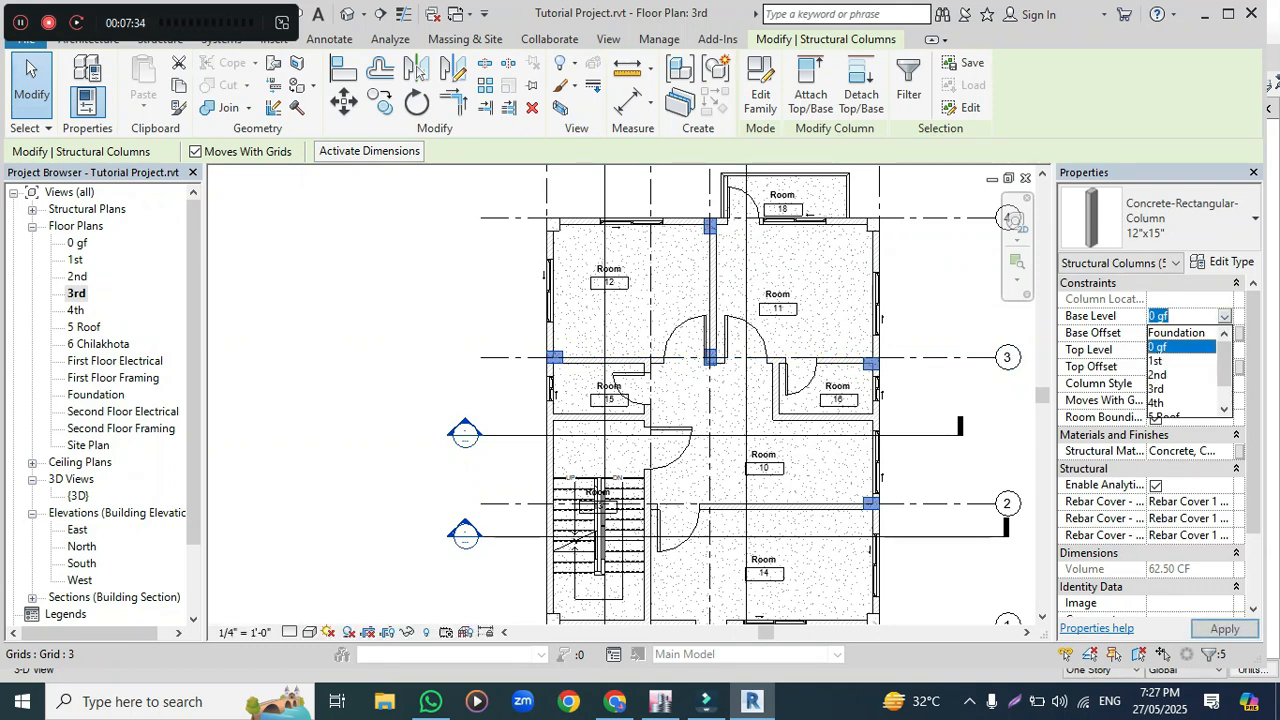
pyautogui.click(1176, 332)
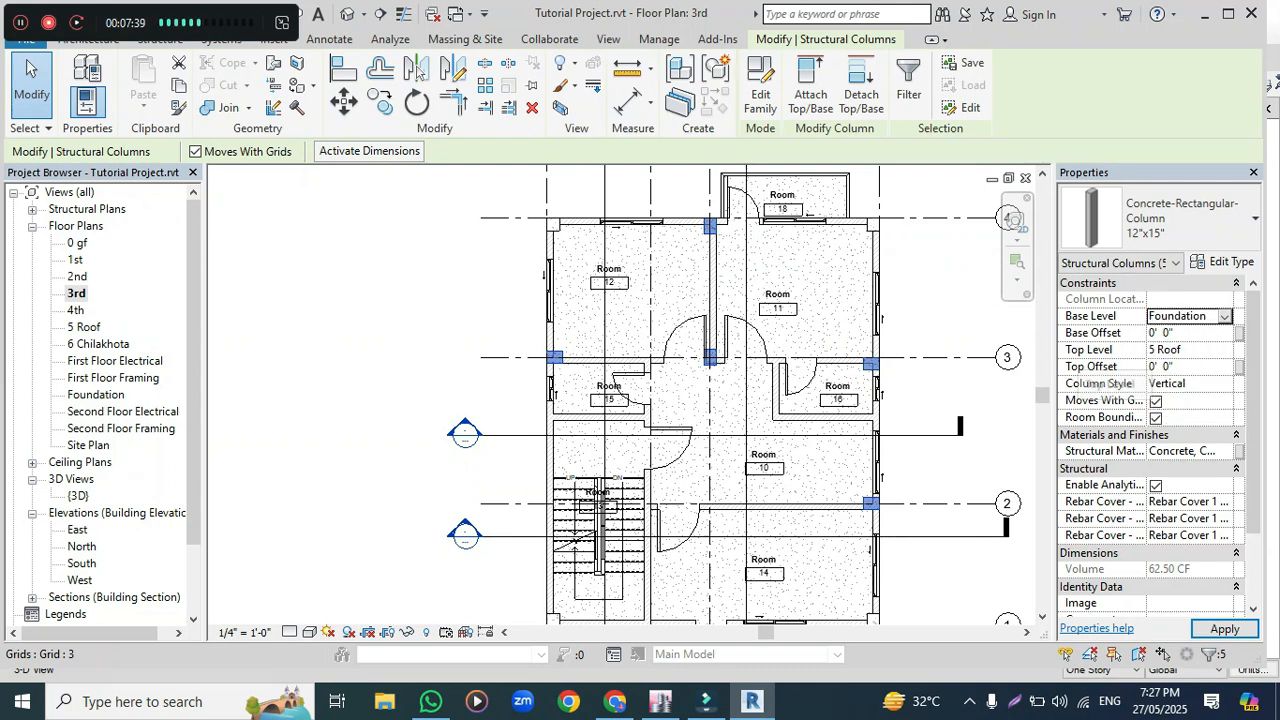
pyautogui.click(1223, 628)
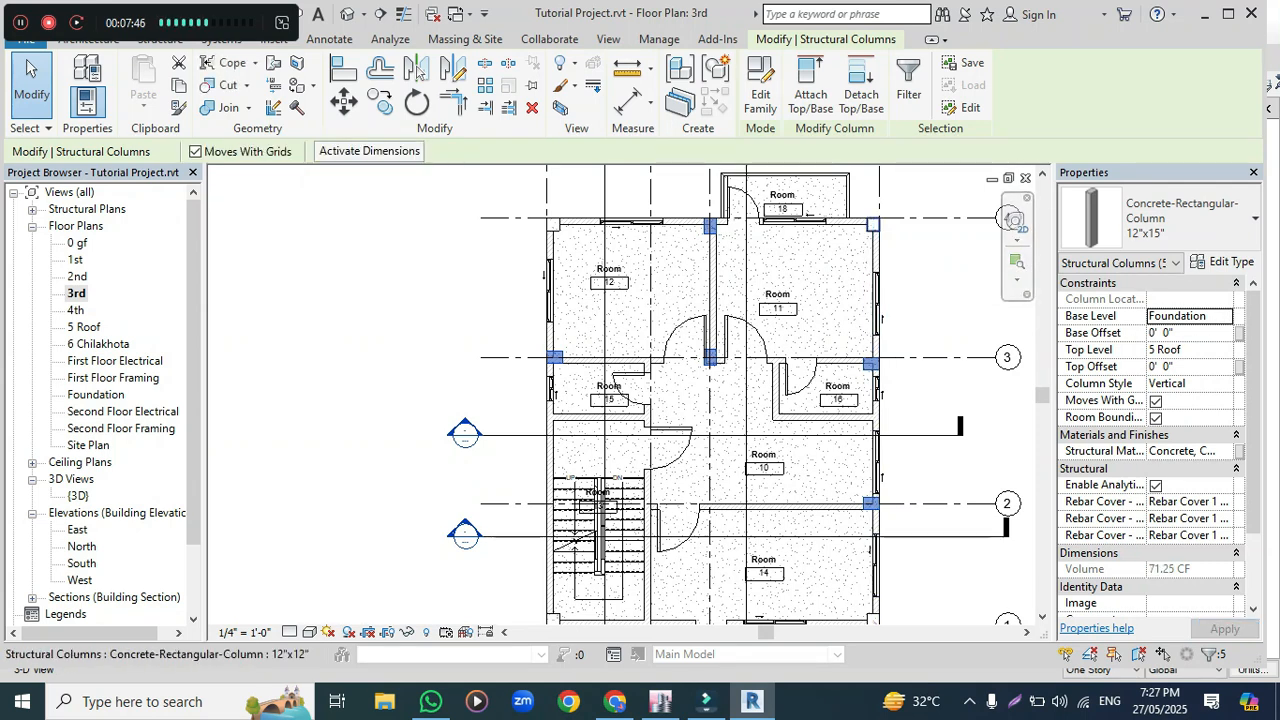
pyautogui.click(873, 224)
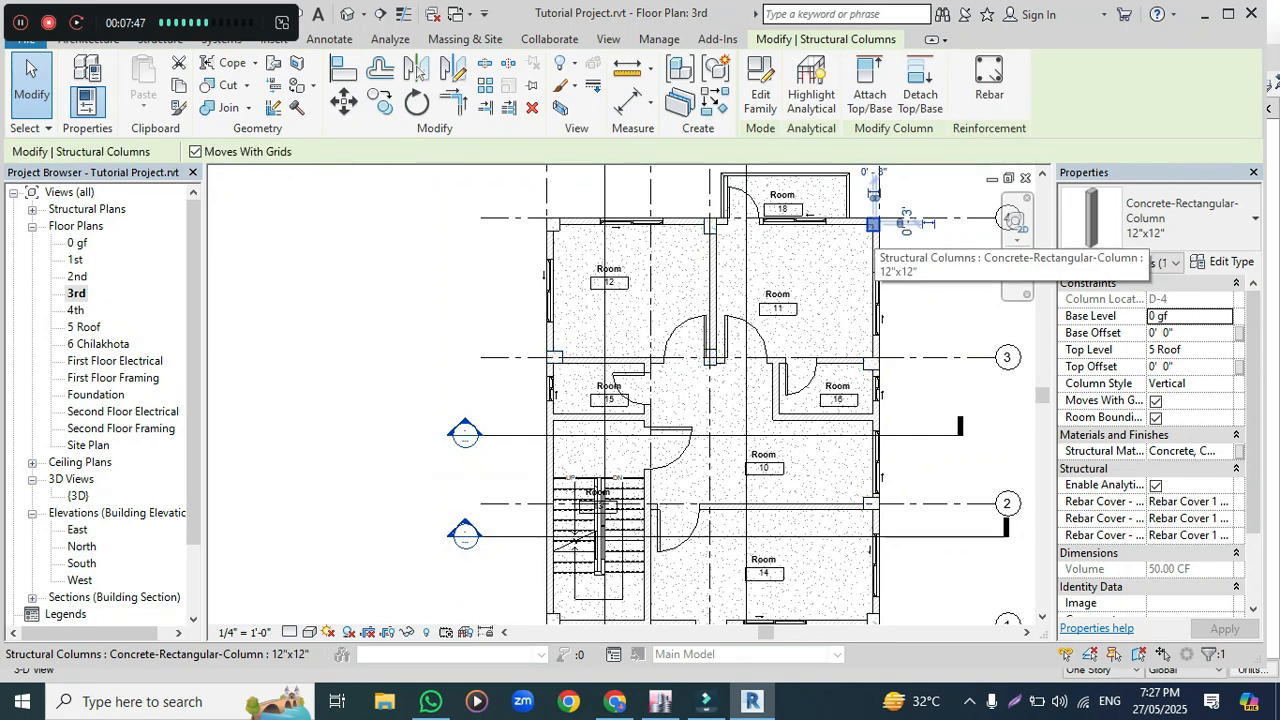
pyautogui.press('s')
pyautogui.press('a')
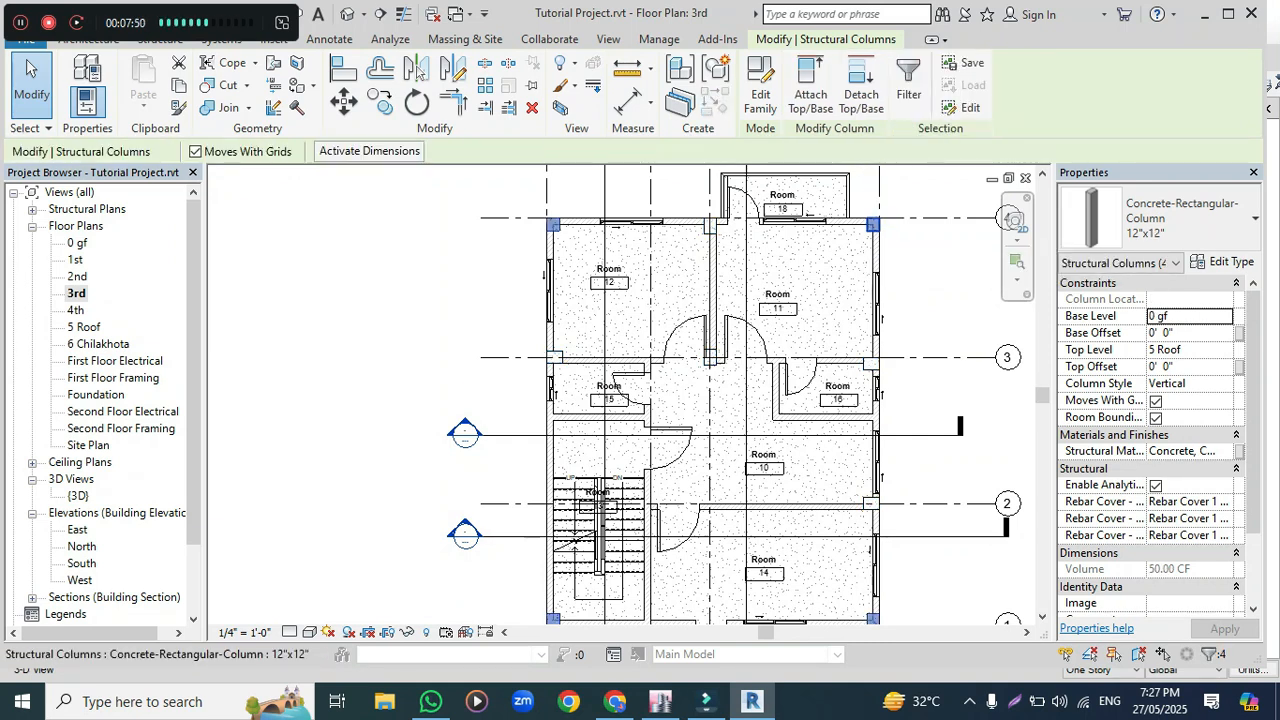
pyautogui.scroll(-2, 918, 165)
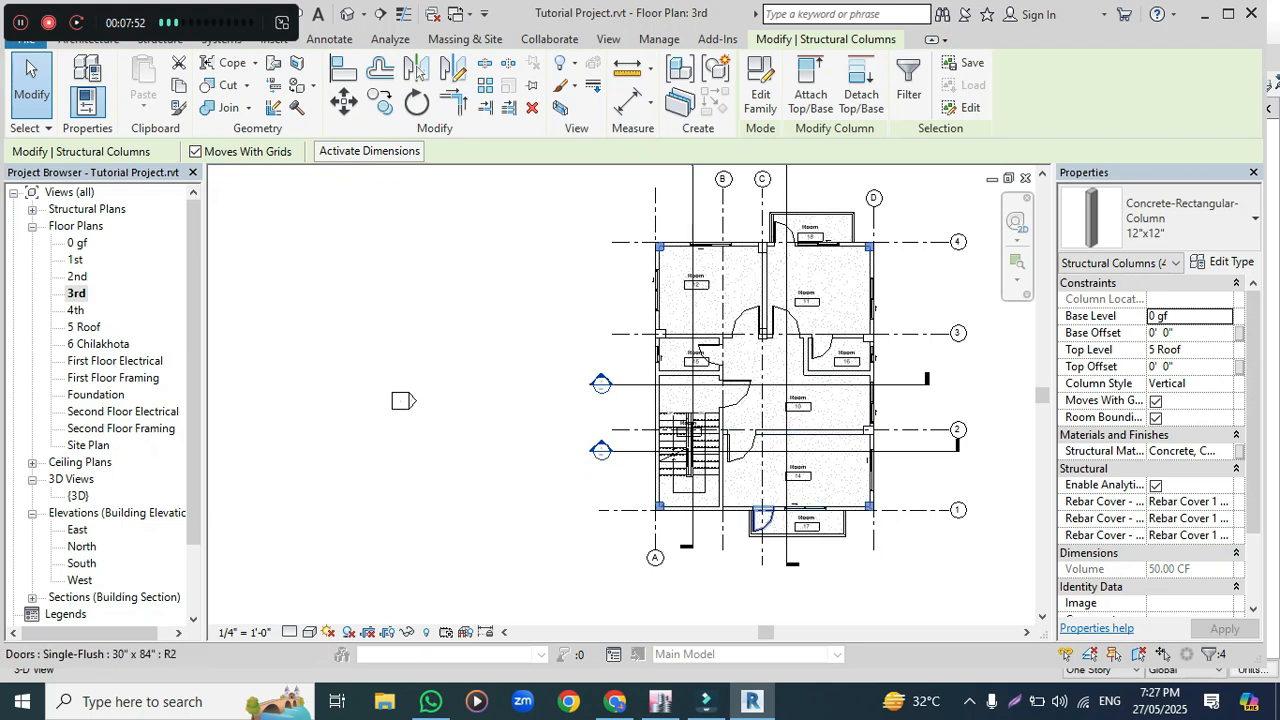
pyautogui.scroll(2, 707, 525)
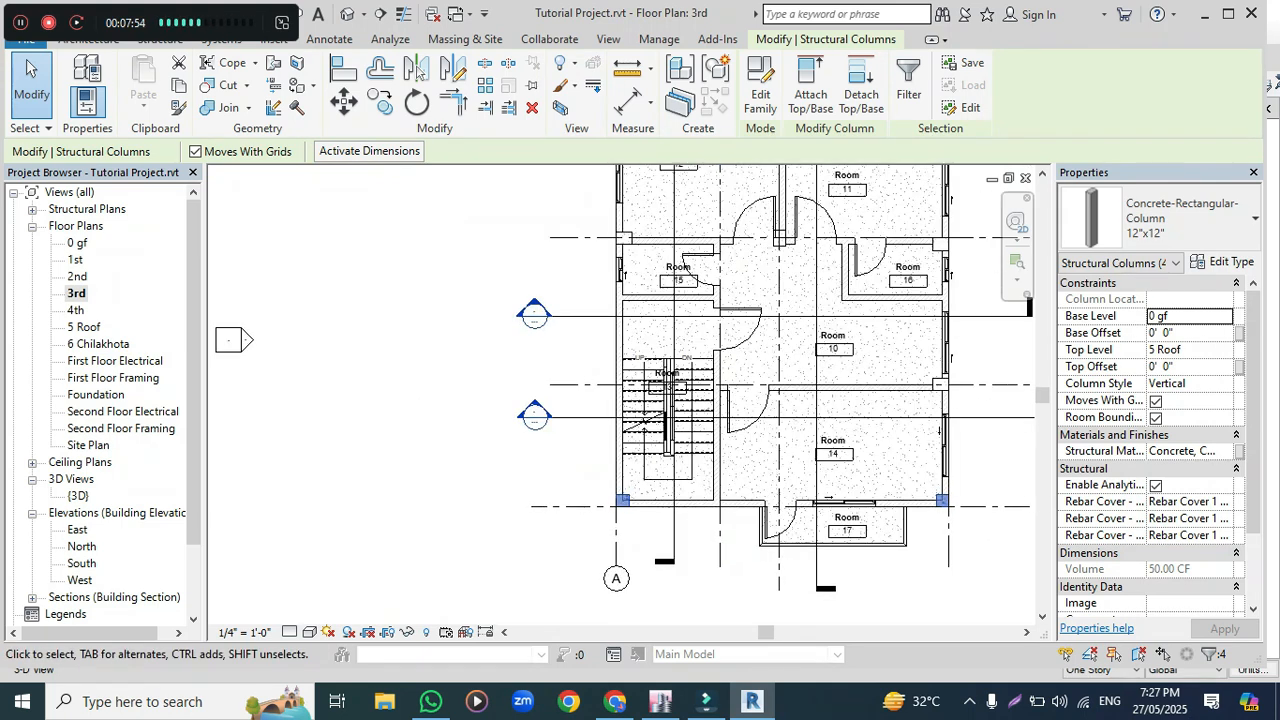
pyautogui.press('Escape')
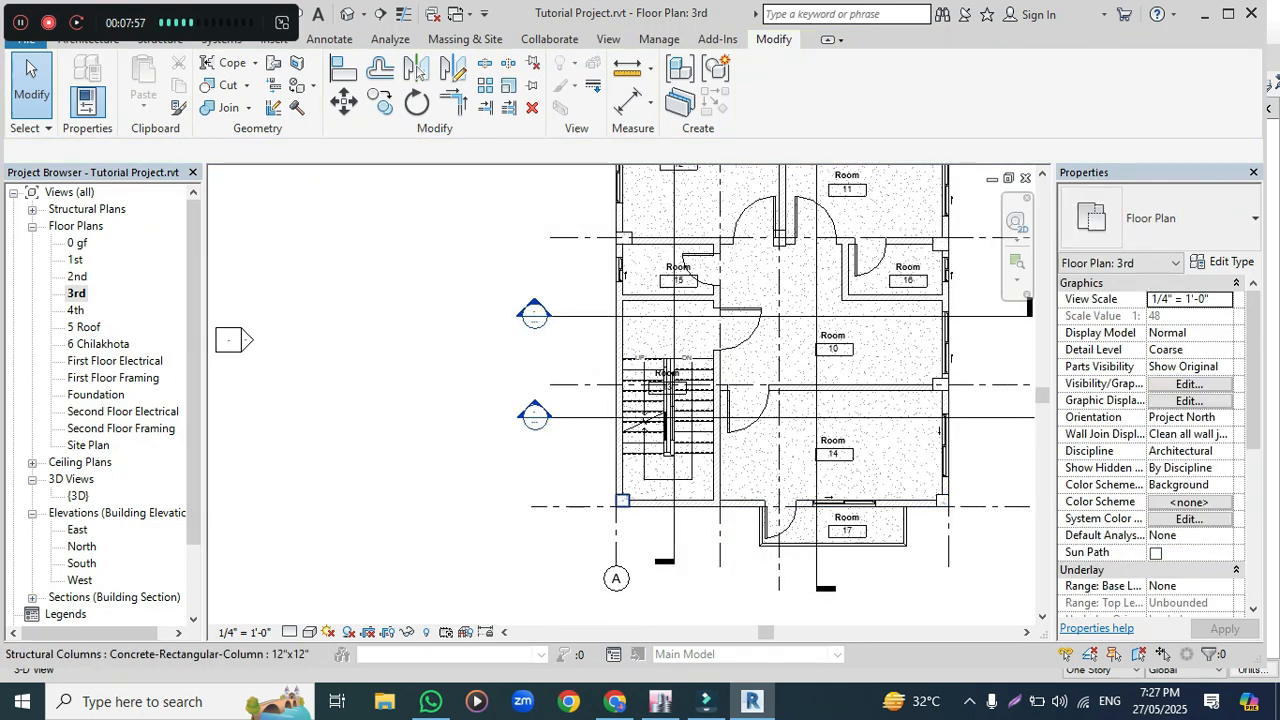
# - Create a similar 12"x12" column from the A-1 corner column and place it at grid intersection B-1 beside the staircase
pyautogui.click(622, 500)
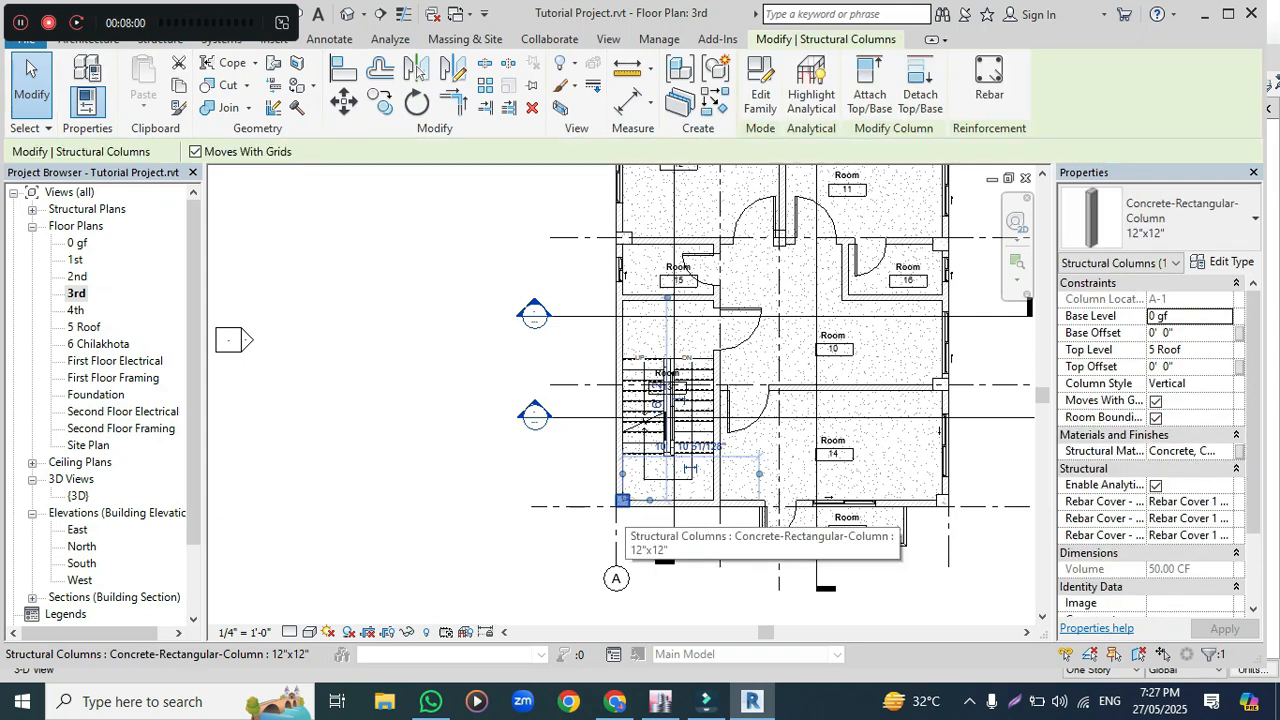
pyautogui.press('c')
pyautogui.press('s')
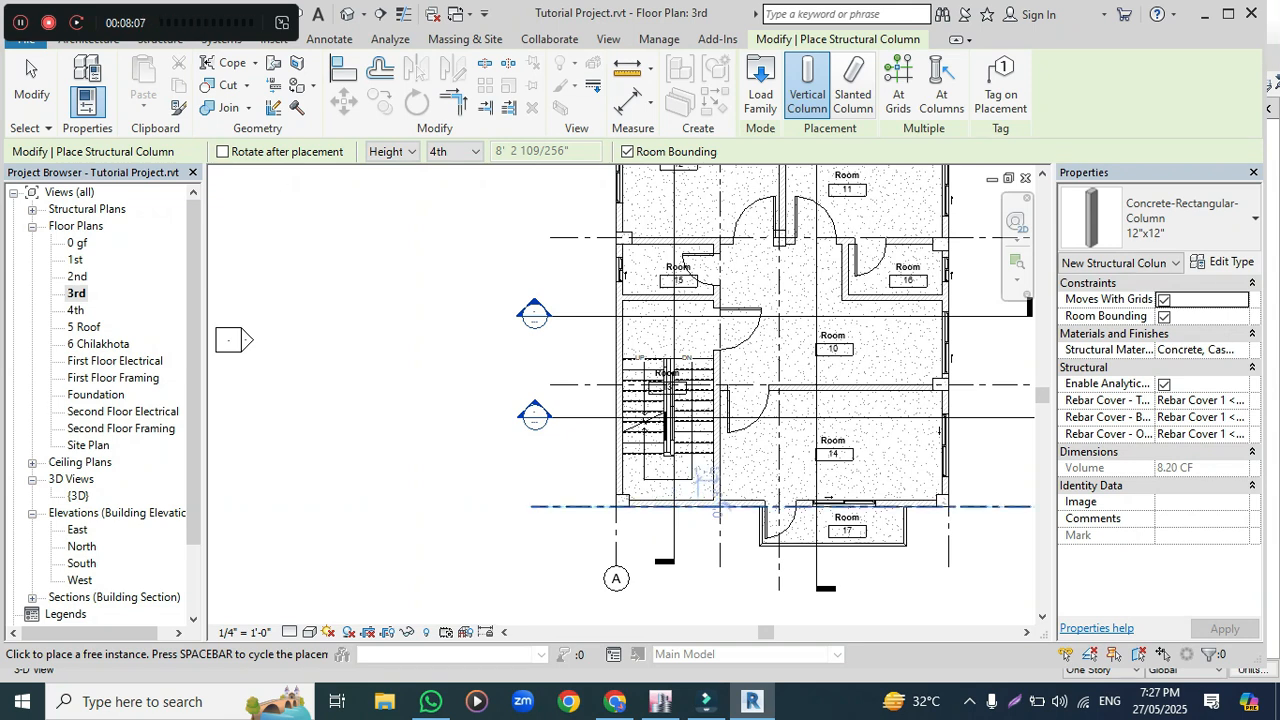
pyautogui.scroll(2, 693, 516)
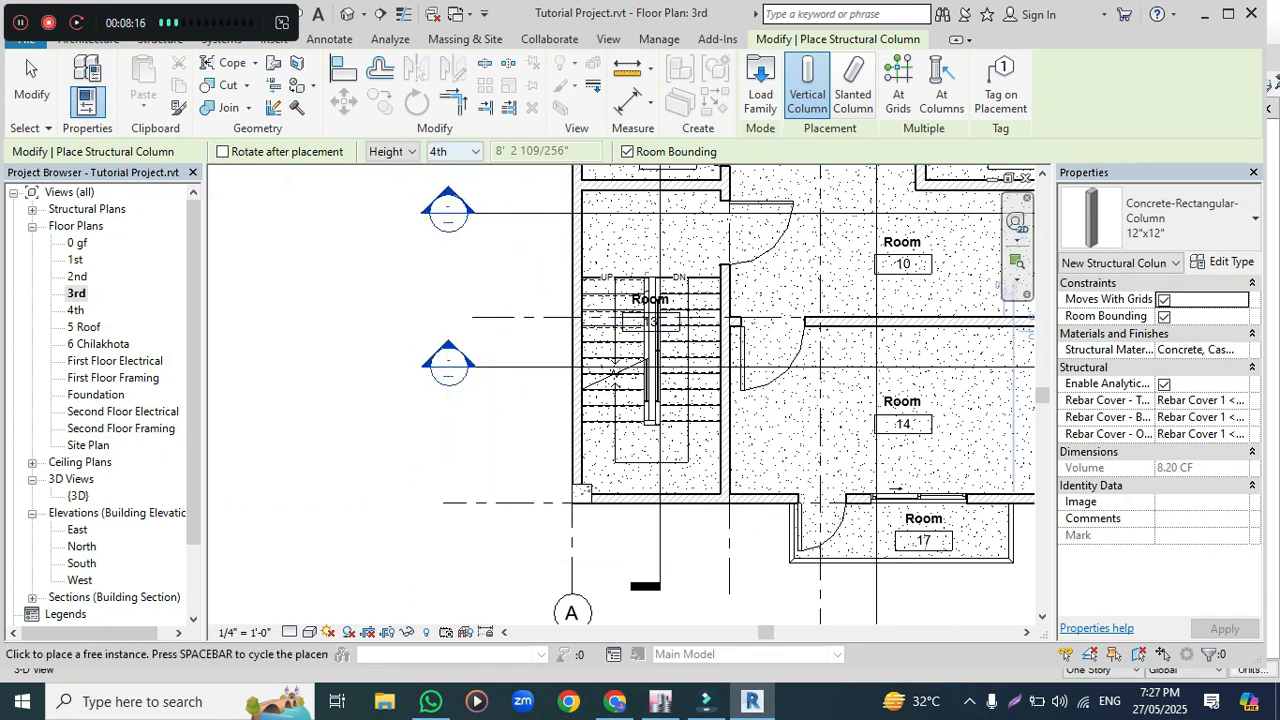
pyautogui.click(729, 503)
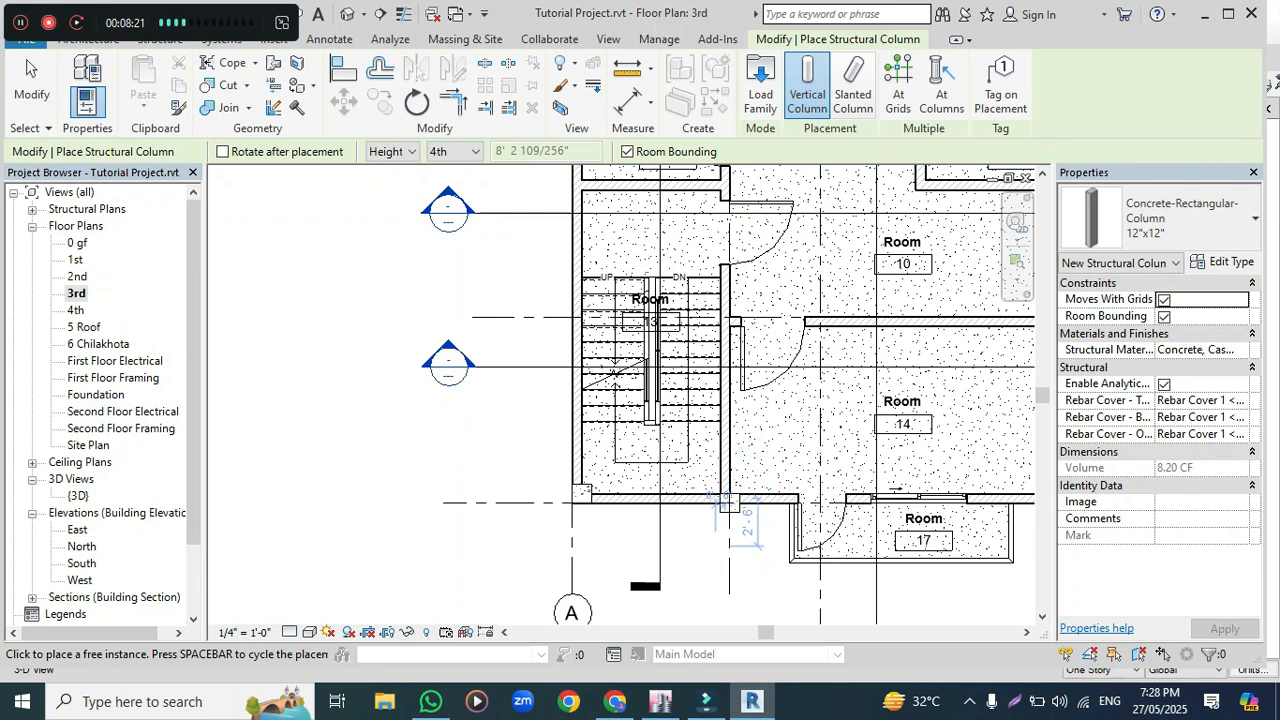
# - Align the new B-1 column with the outer face of the wall along grid 1
pyautogui.click(343, 68)
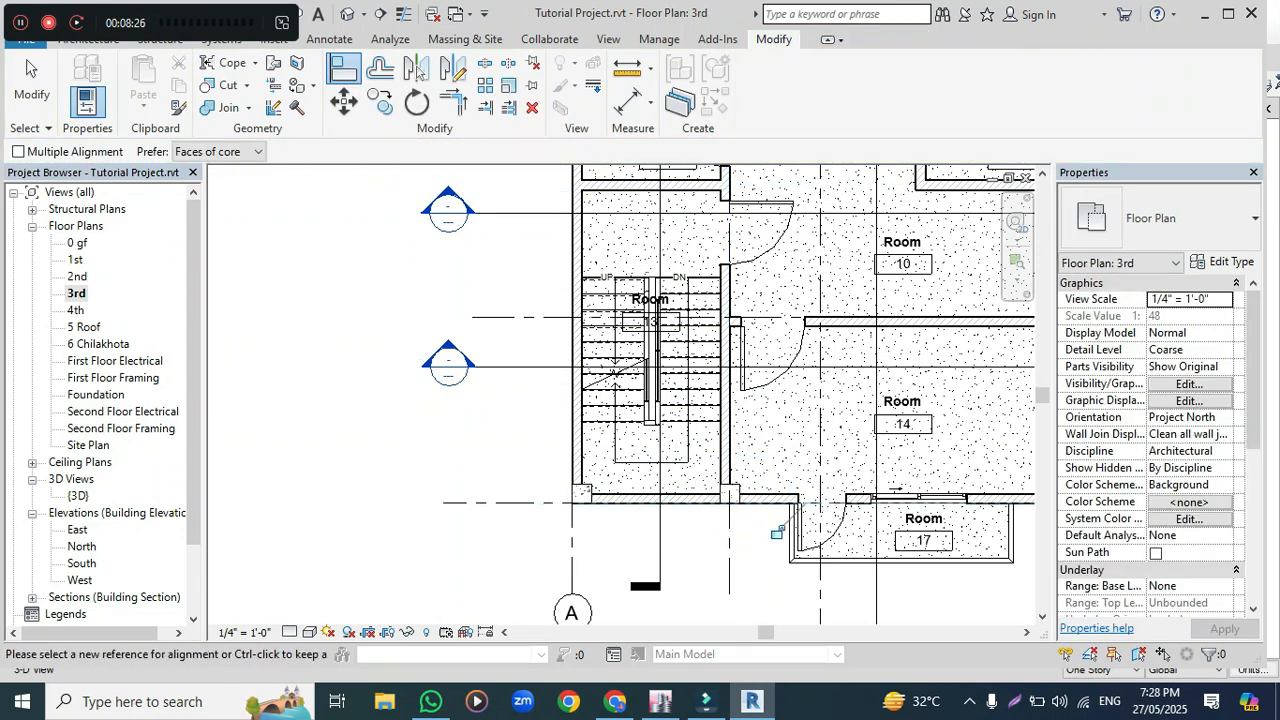
pyautogui.scroll(-2, 701, 538)
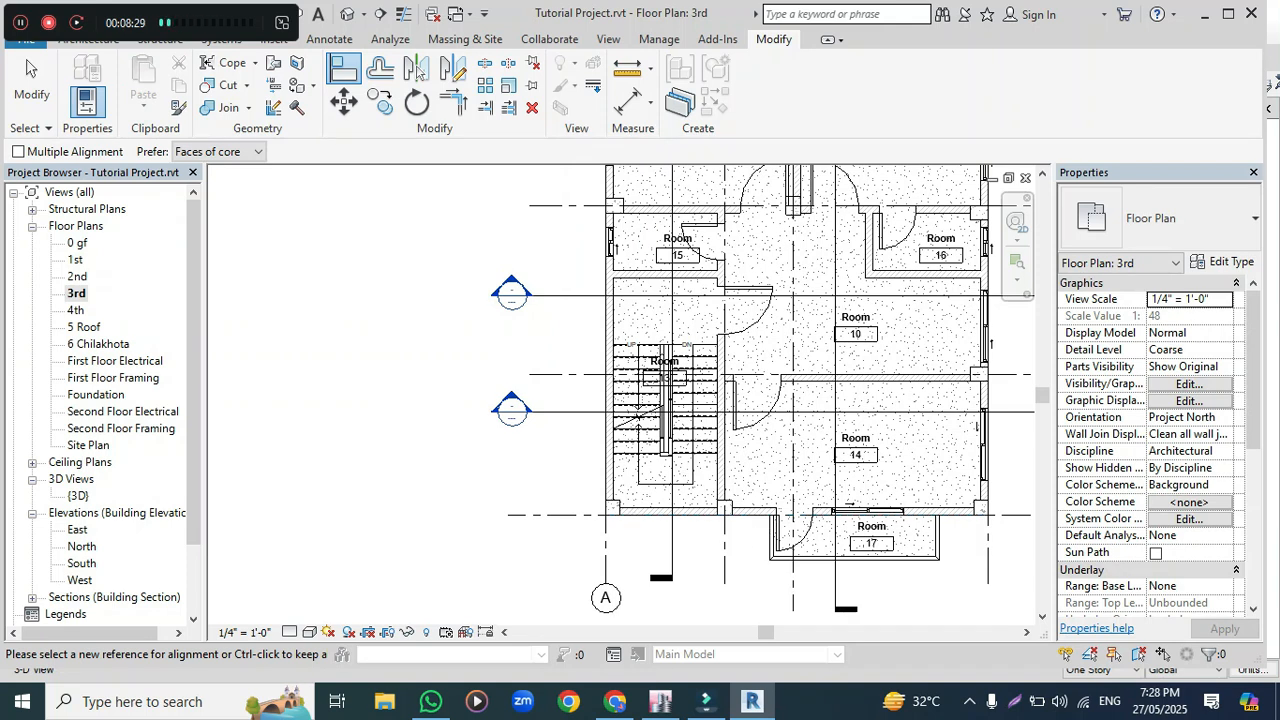
pyautogui.press('Escape')
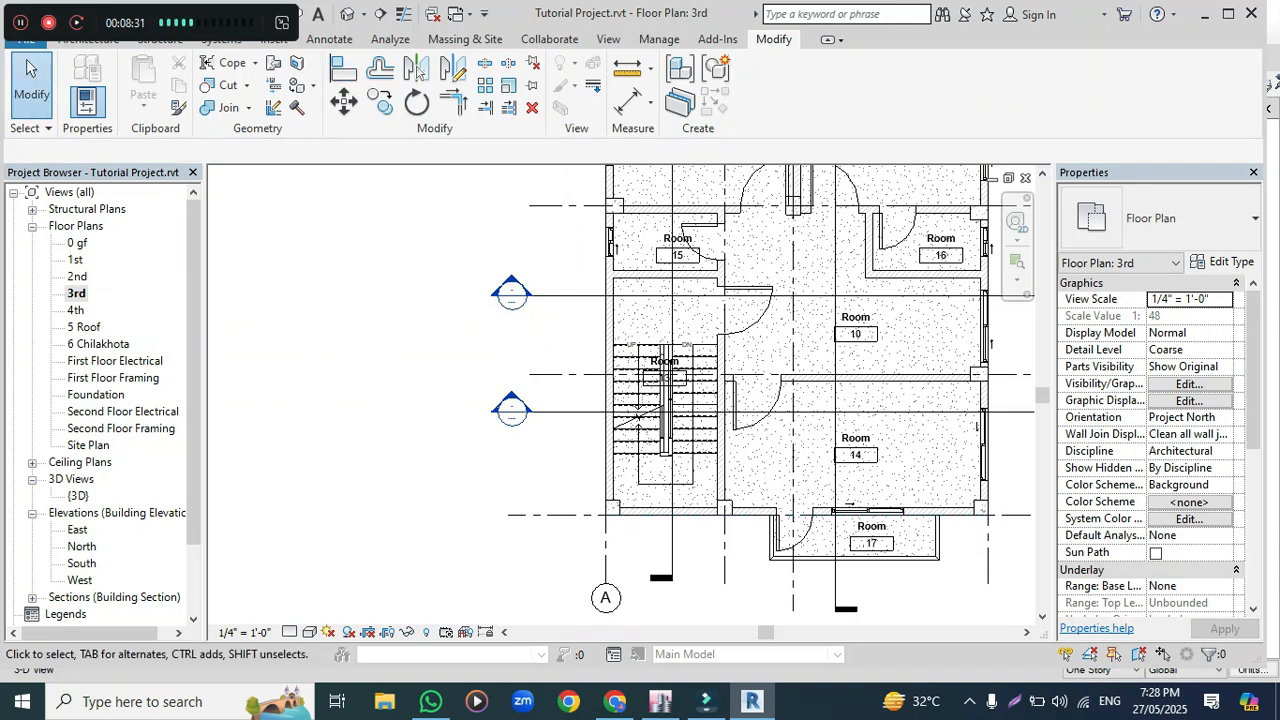
# - Select all instances of the 12"x12" column and set their base level to Foundation and top level to 5 Roof
pyautogui.scroll(2, 606, 528)
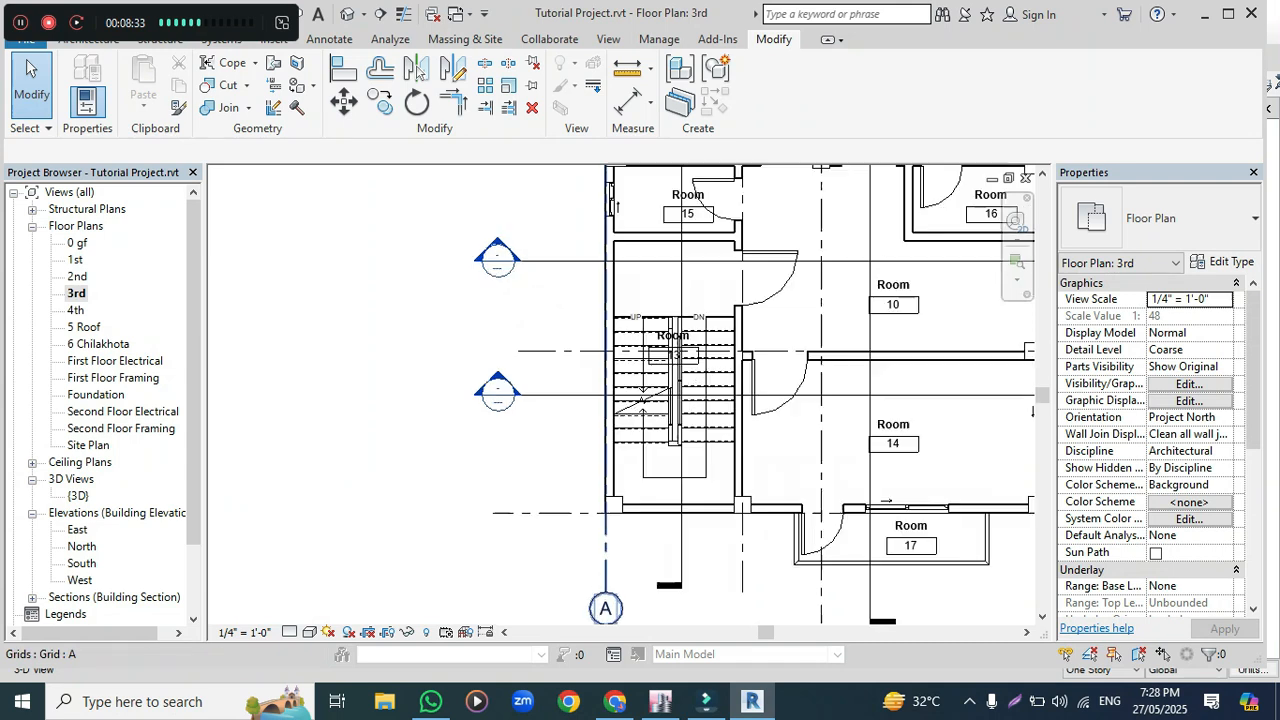
pyautogui.click(613, 508)
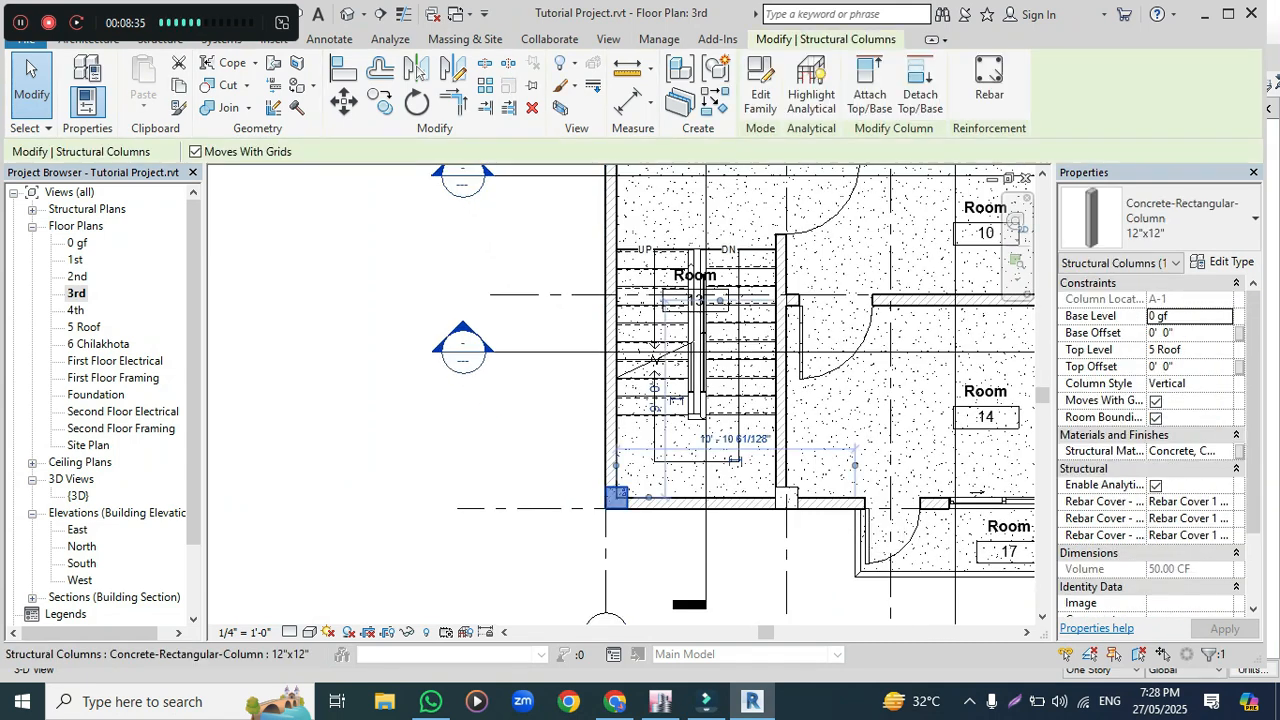
pyautogui.press('s')
pyautogui.press('a')
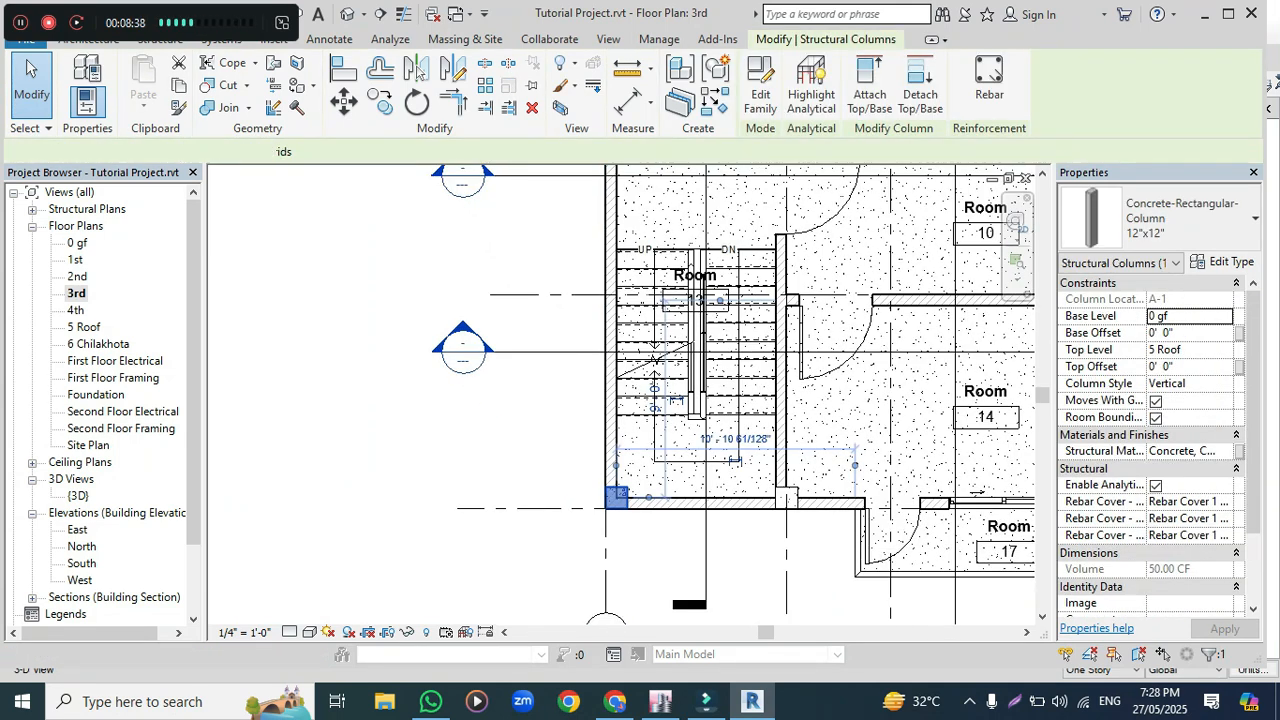
pyautogui.scroll(-2, 617, 509)
pyautogui.scroll(-2, 617, 503)
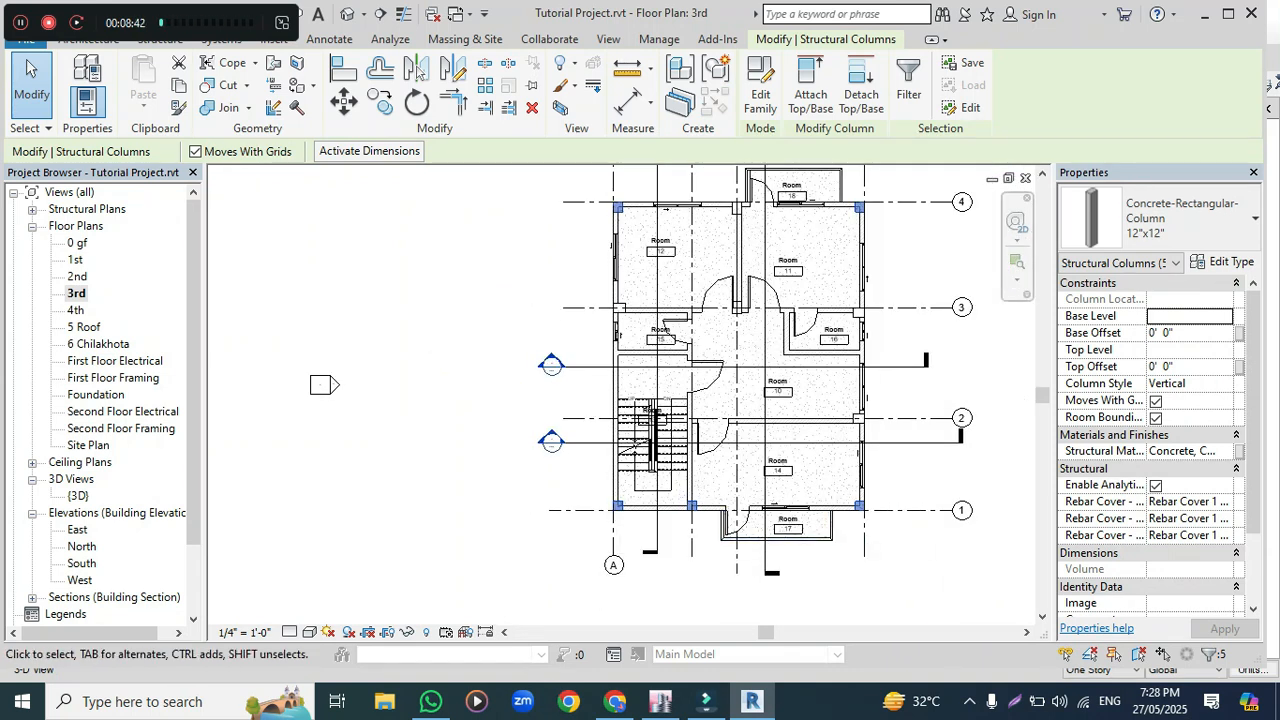
pyautogui.click(1160, 316)
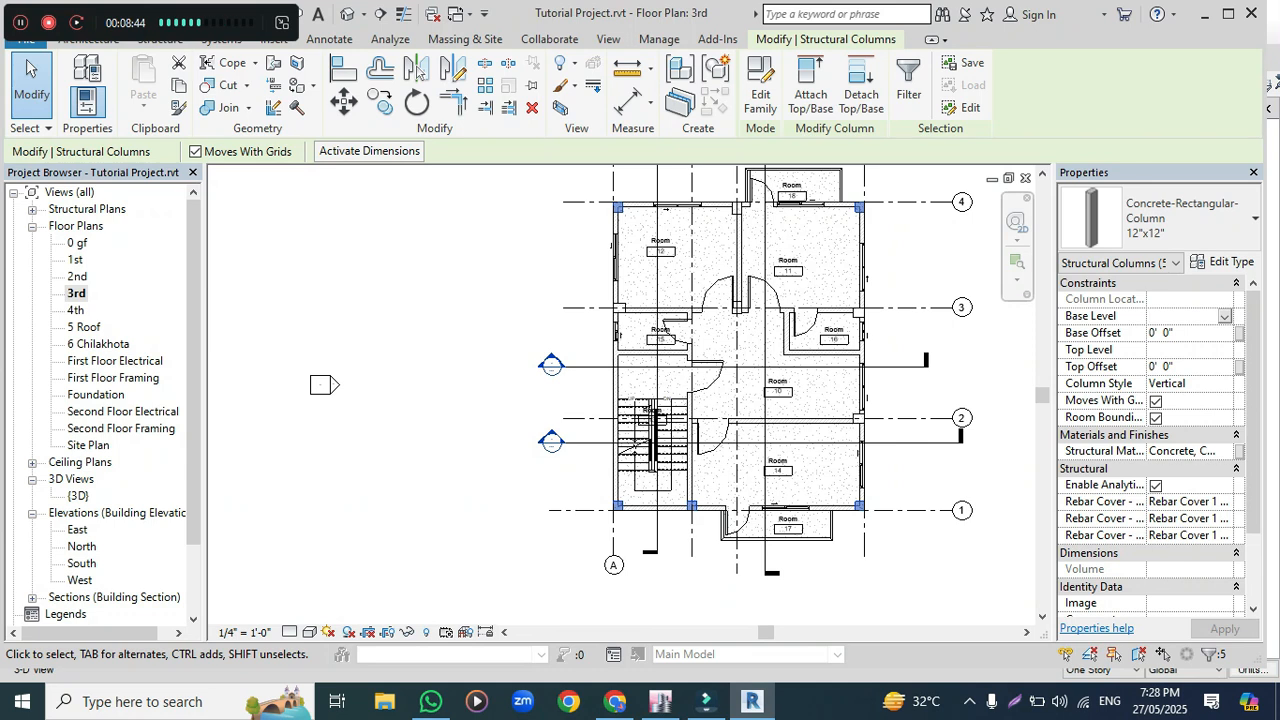
pyautogui.click(1223, 316)
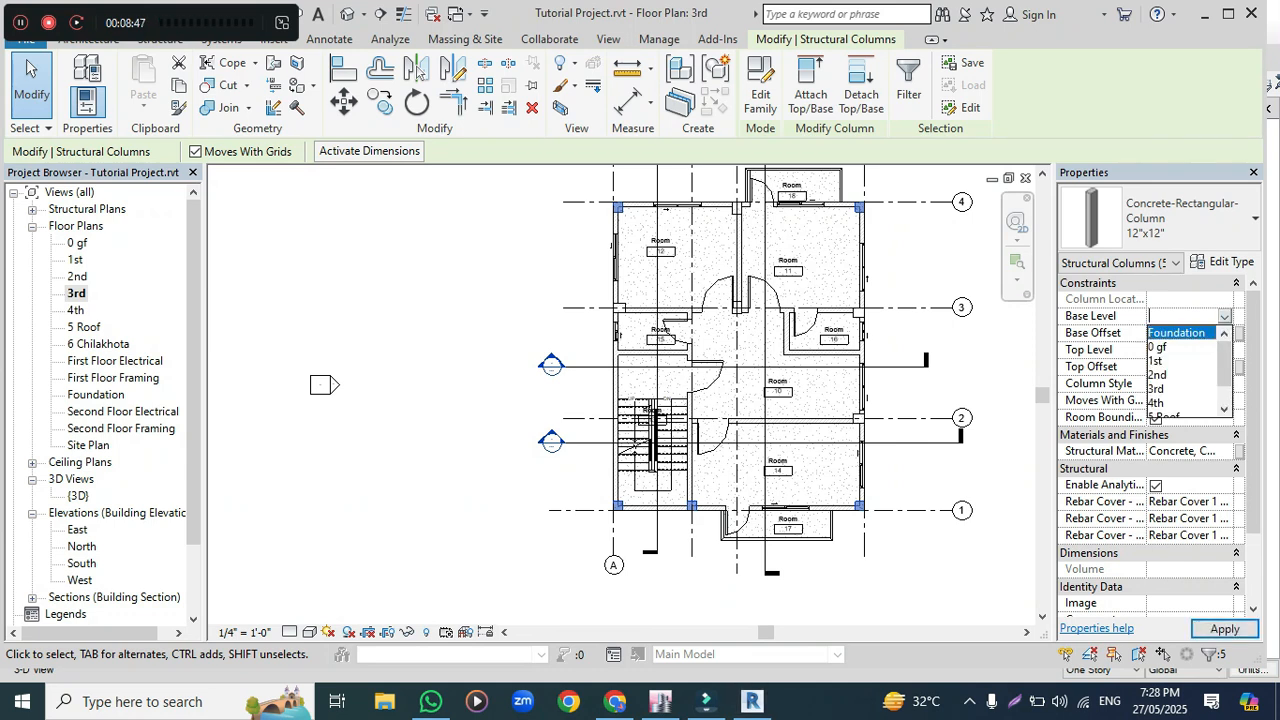
pyautogui.click(1176, 332)
pyautogui.click(1184, 349)
pyautogui.click(1224, 349)
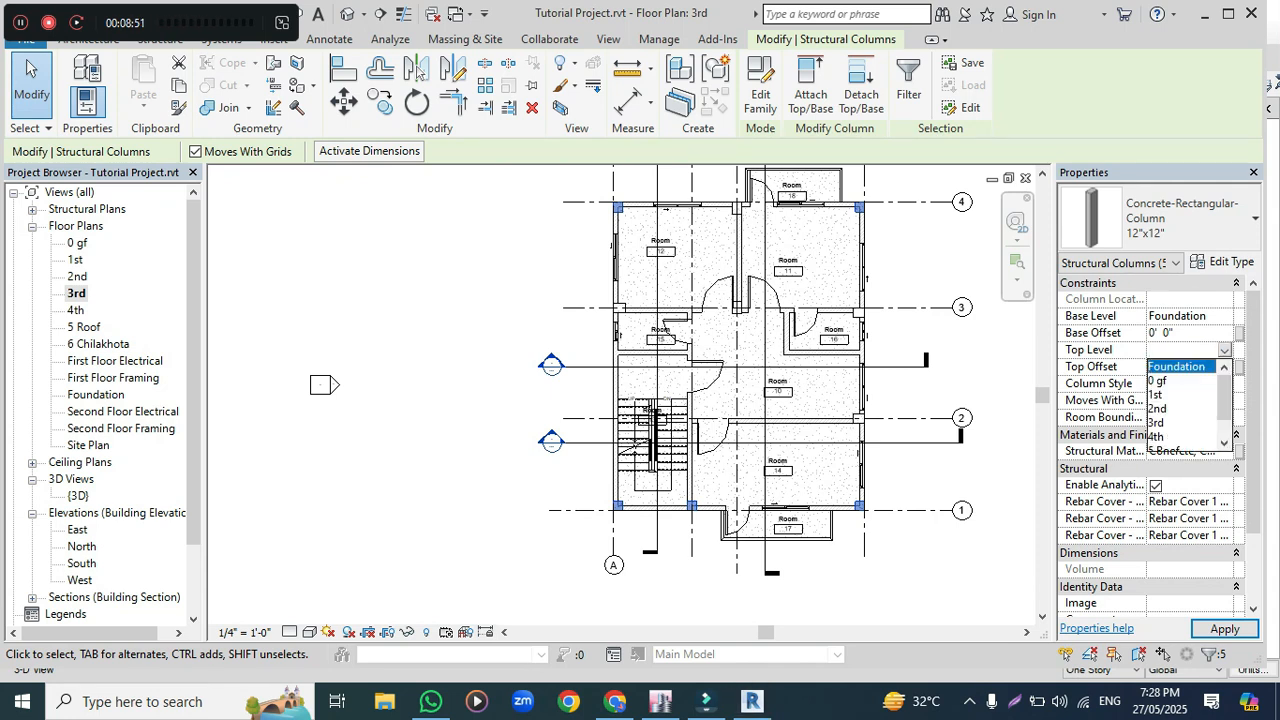
pyautogui.scroll(-1, 1190, 405)
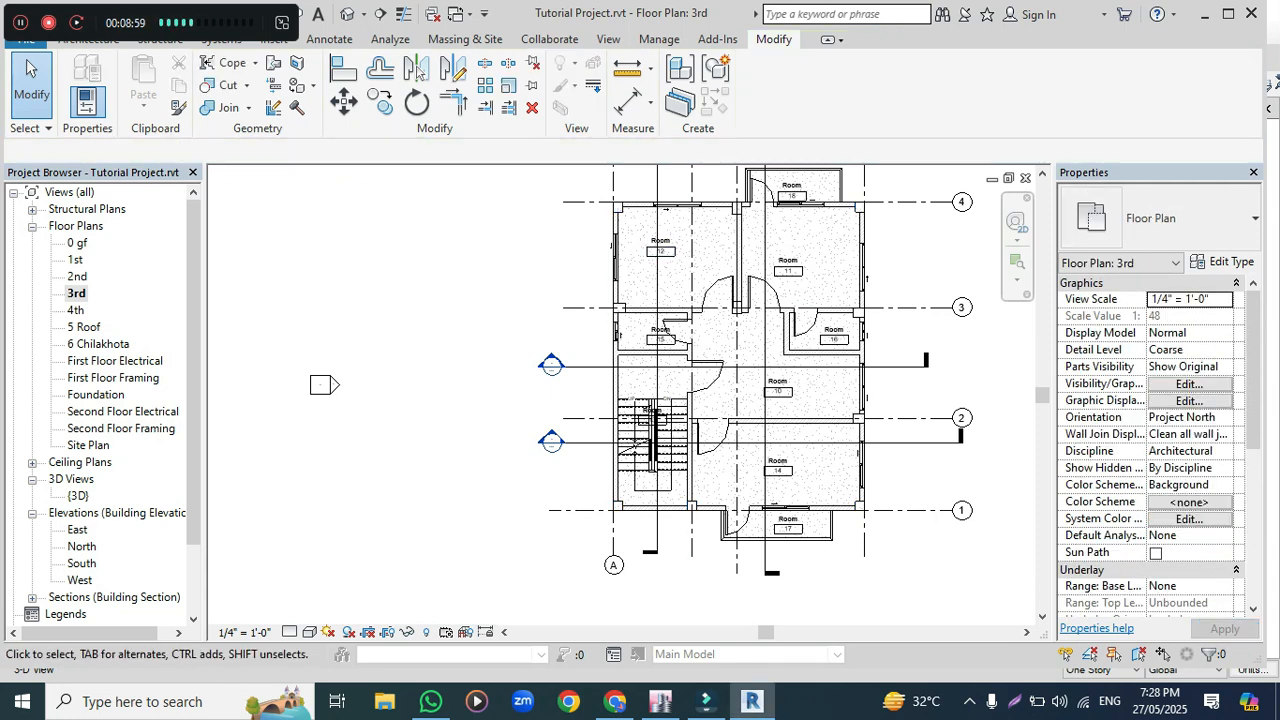
# - Examine the columns at the building's base in the default 3D view and over their full height in the North elevation
pyautogui.click(347, 14)
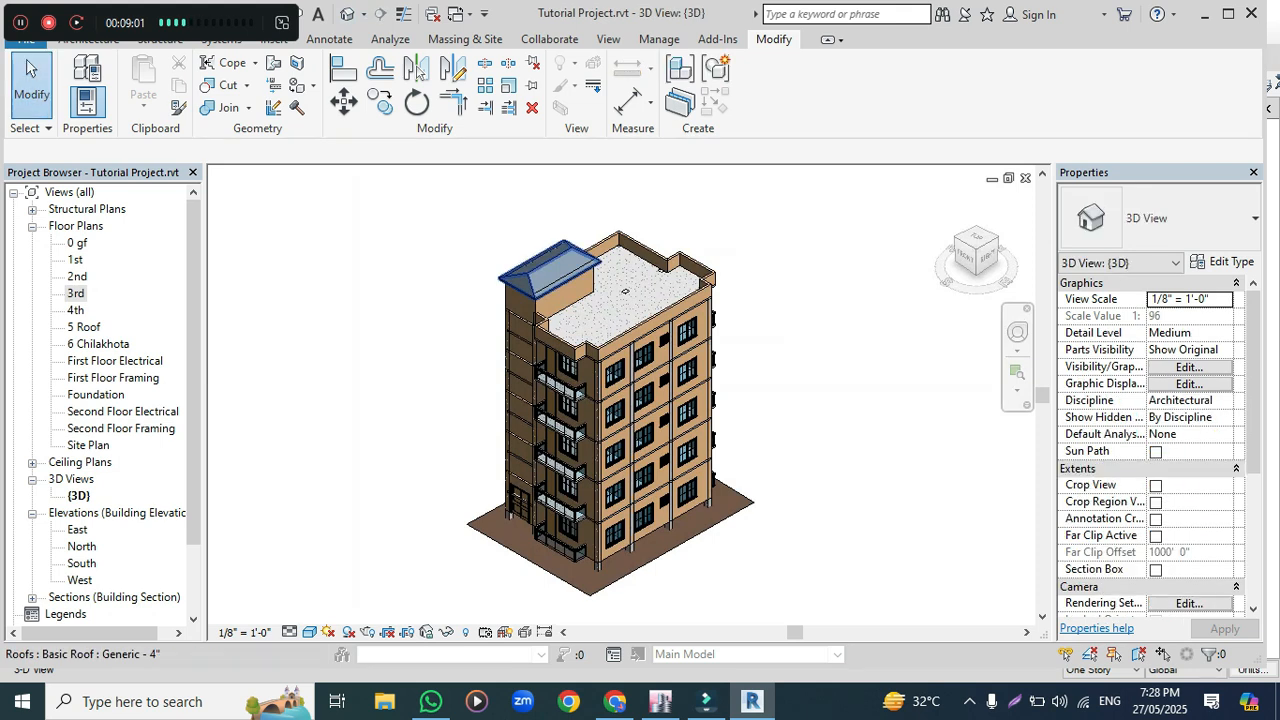
pyautogui.scroll(3, 670, 450)
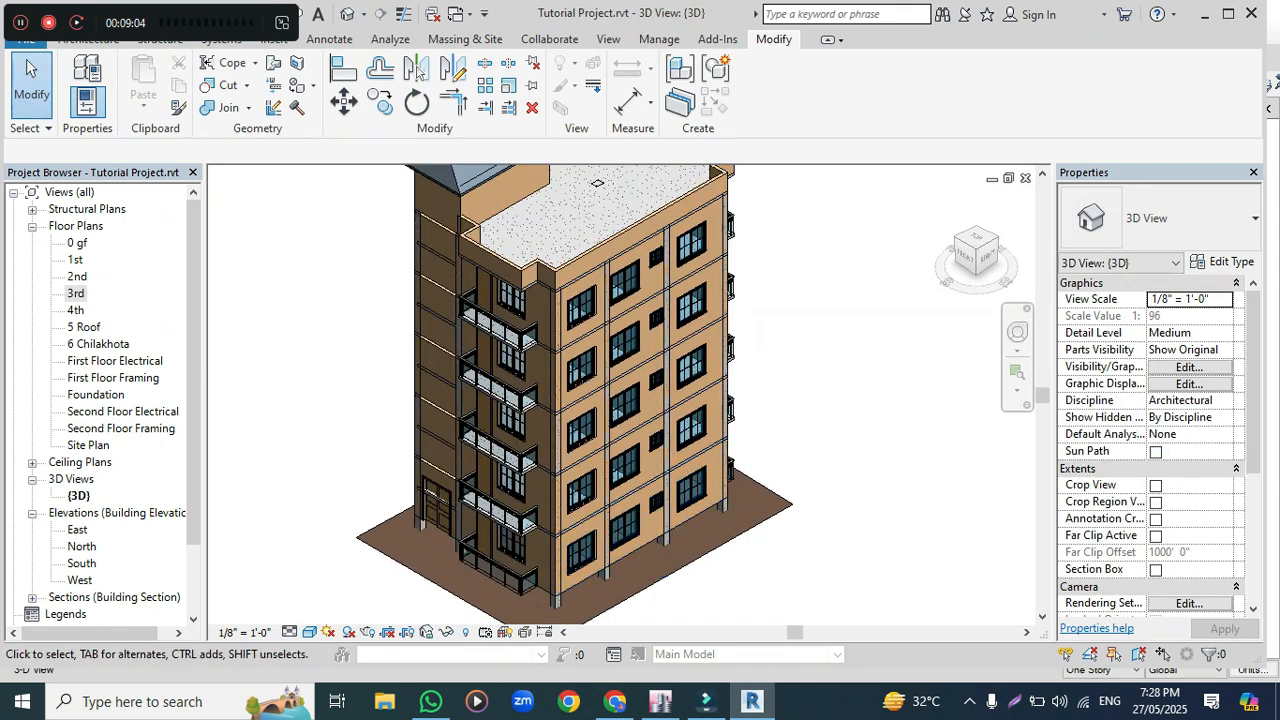
pyautogui.scroll(-1, 695, 440)
pyautogui.moveTo(695, 440); pyautogui.dragTo(695, 362, button='middle')
pyautogui.scroll(4, 624, 588)
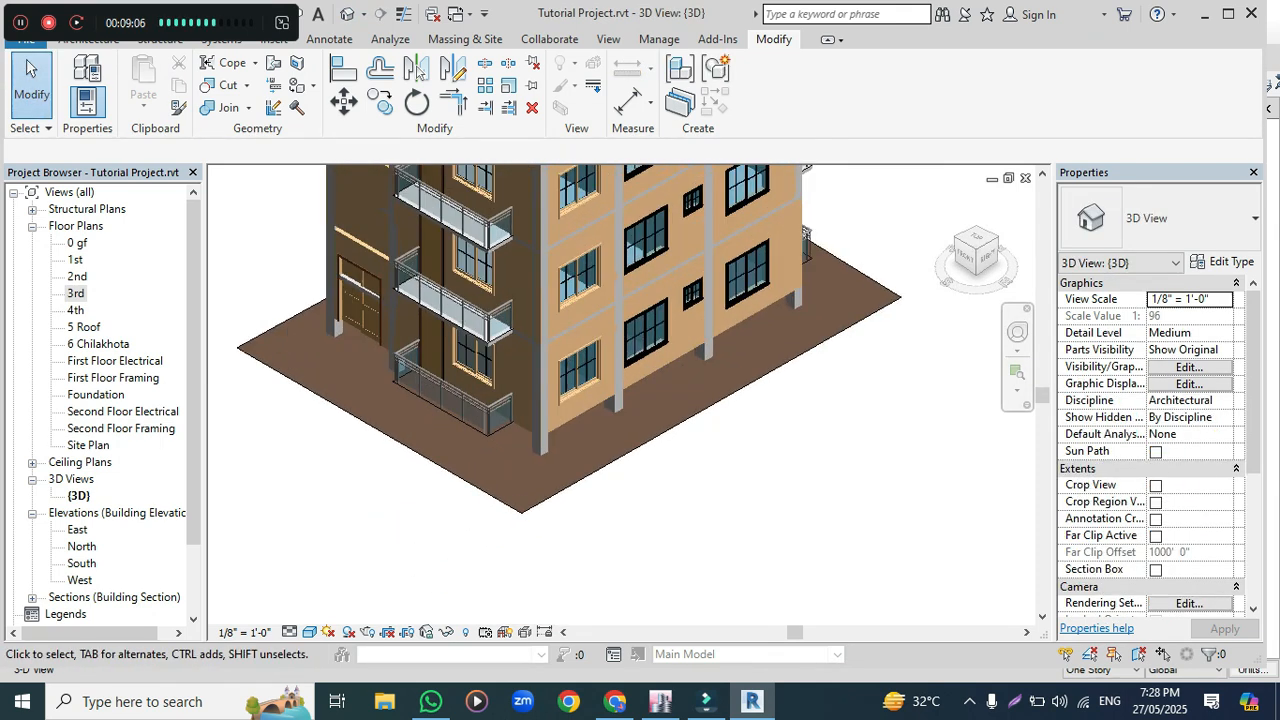
pyautogui.scroll(-2, 628, 473)
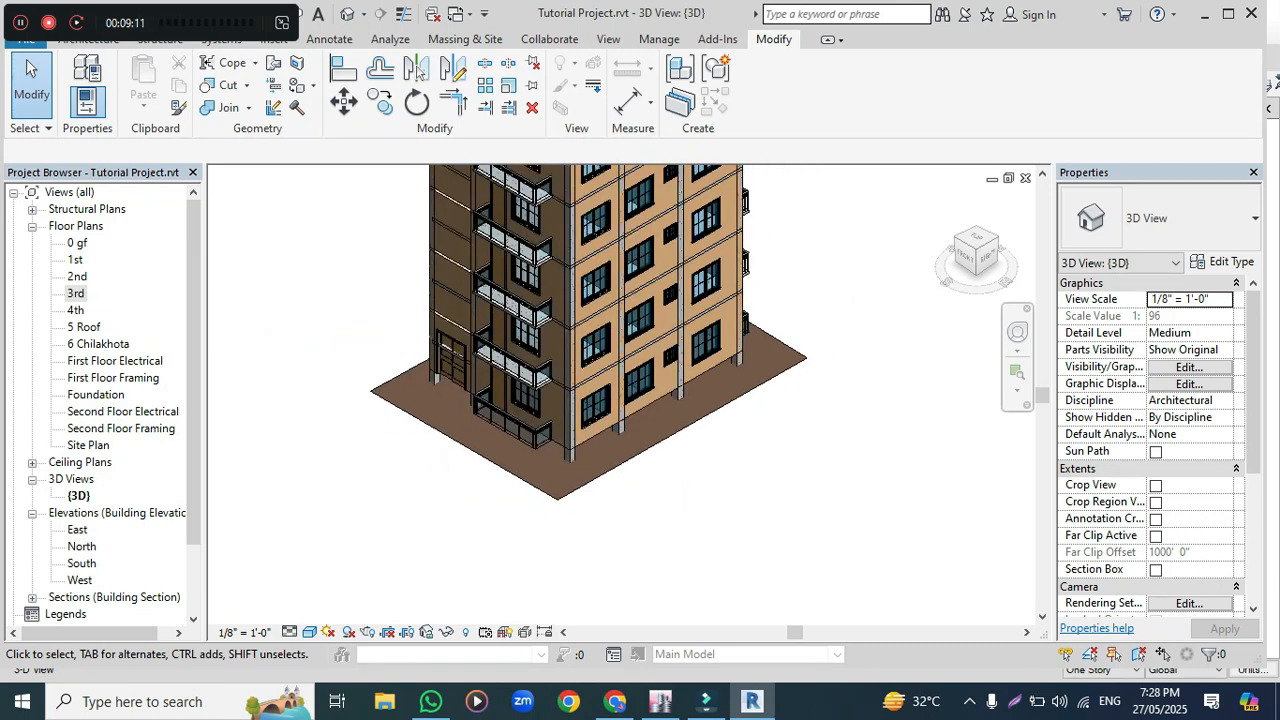
pyautogui.doubleClick(82, 546)
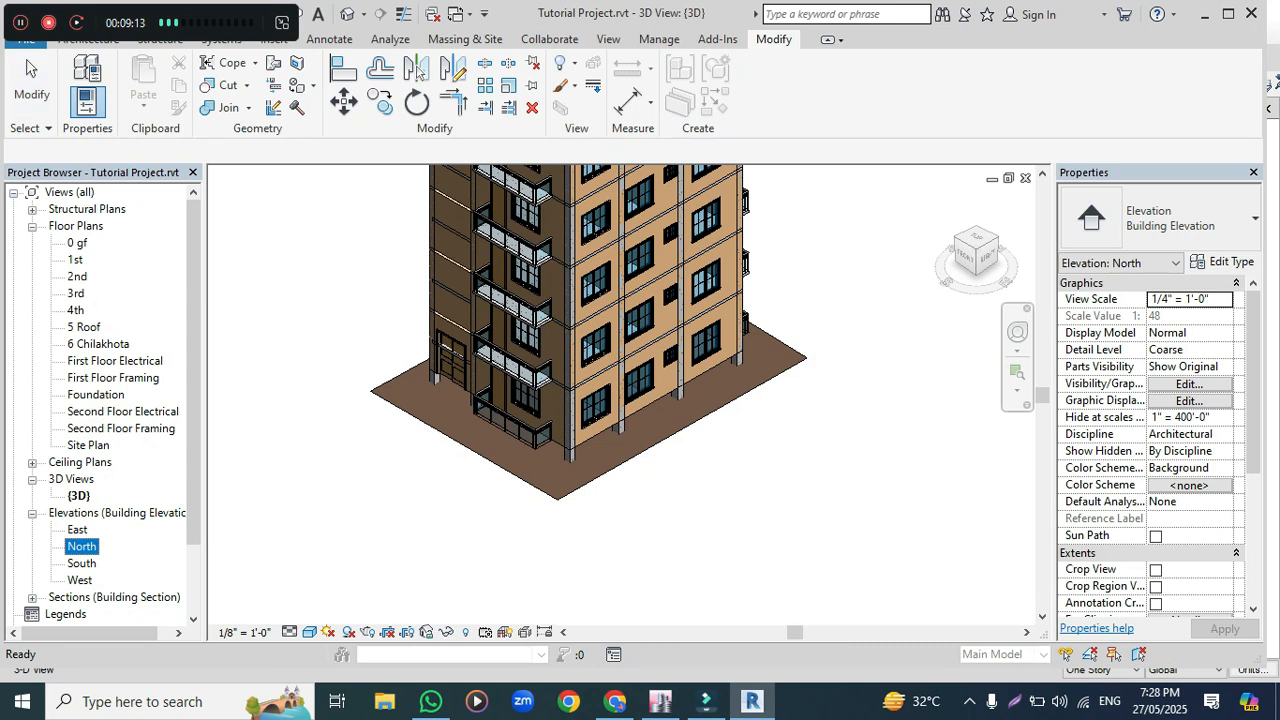
pyautogui.scroll(5, 724, 540)
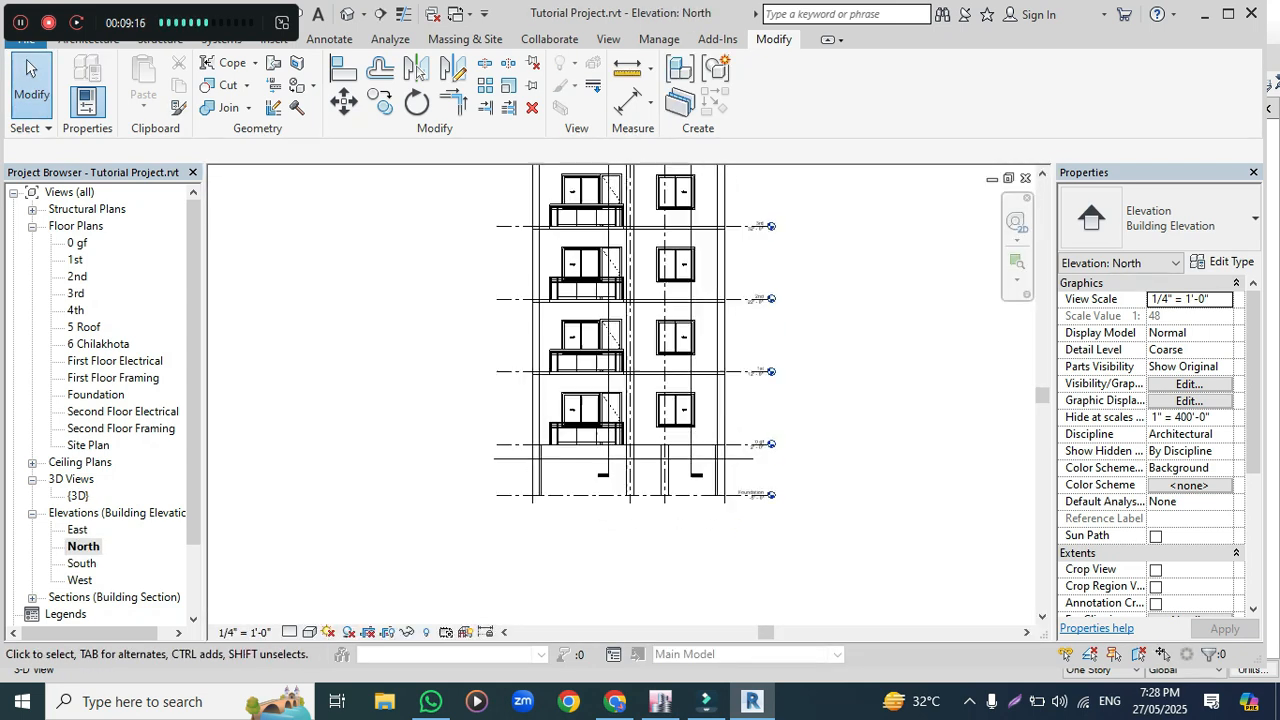
pyautogui.scroll(-4, 720, 458)
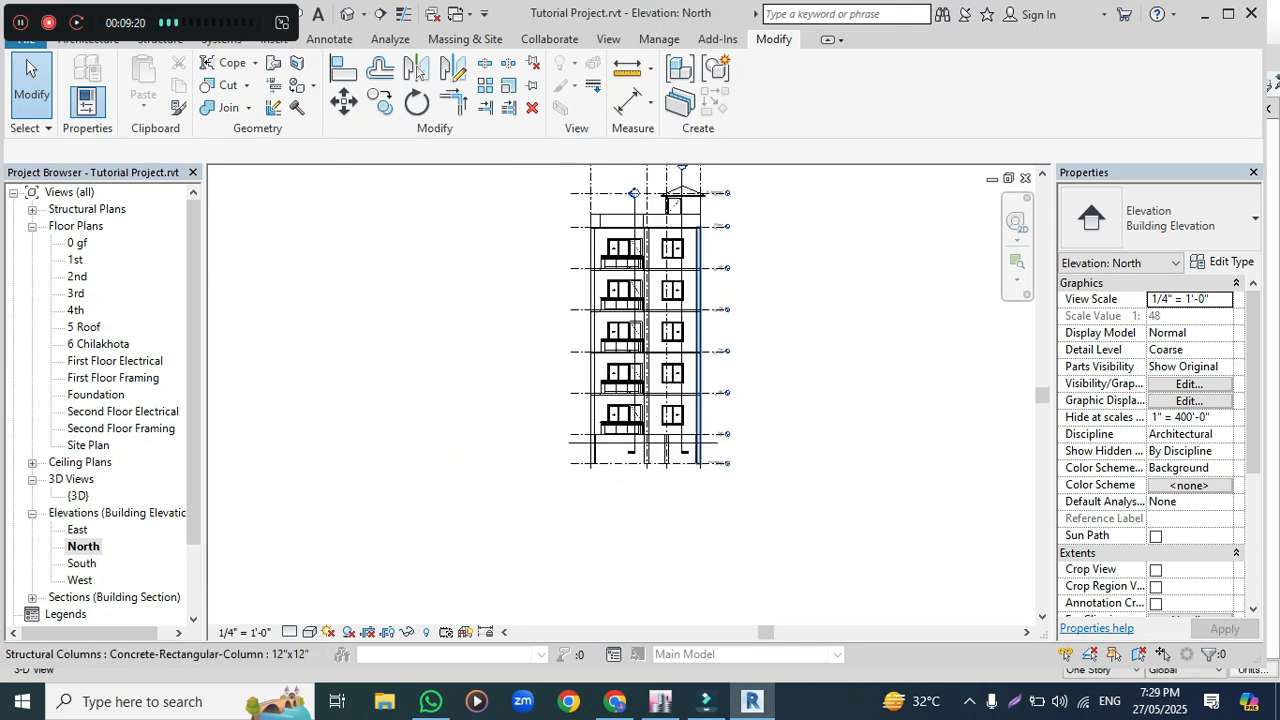
pyautogui.scroll(2, 698, 227)
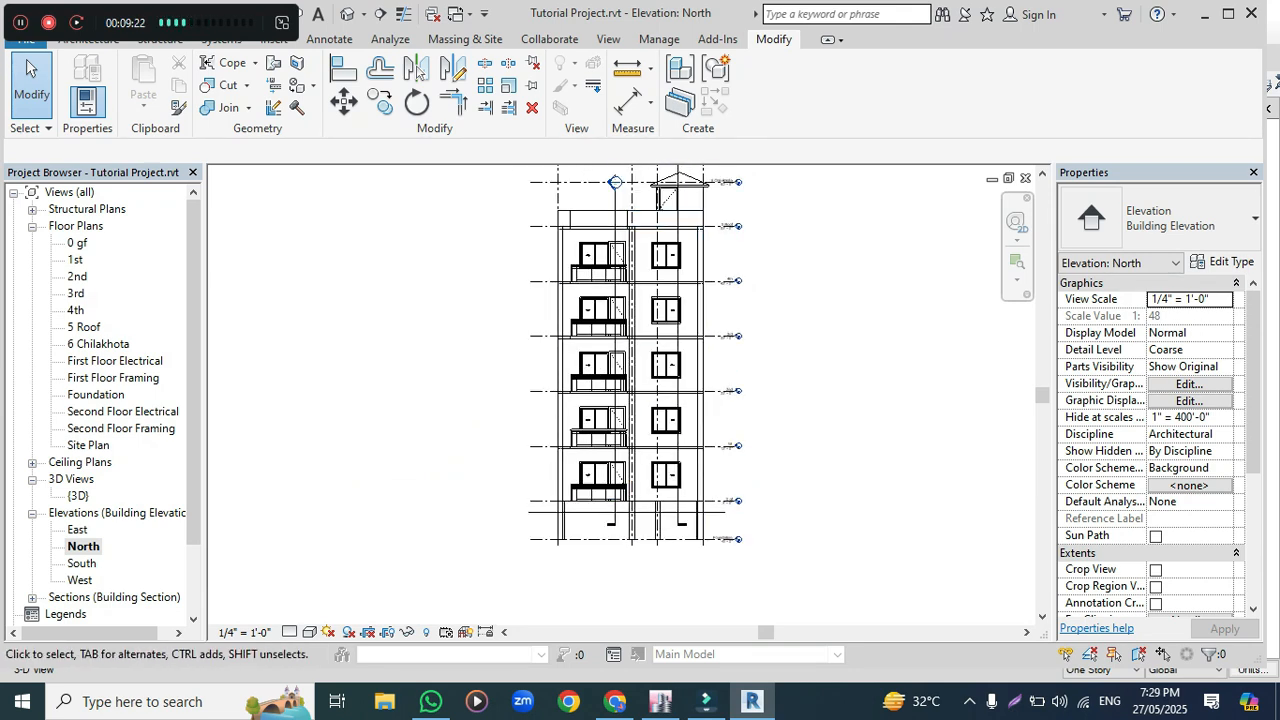
# - In the 2nd floor plan, select the A-1 and B-1 staircase columns and set their top level to 6 Chilakhota
pyautogui.doubleClick(77, 276)
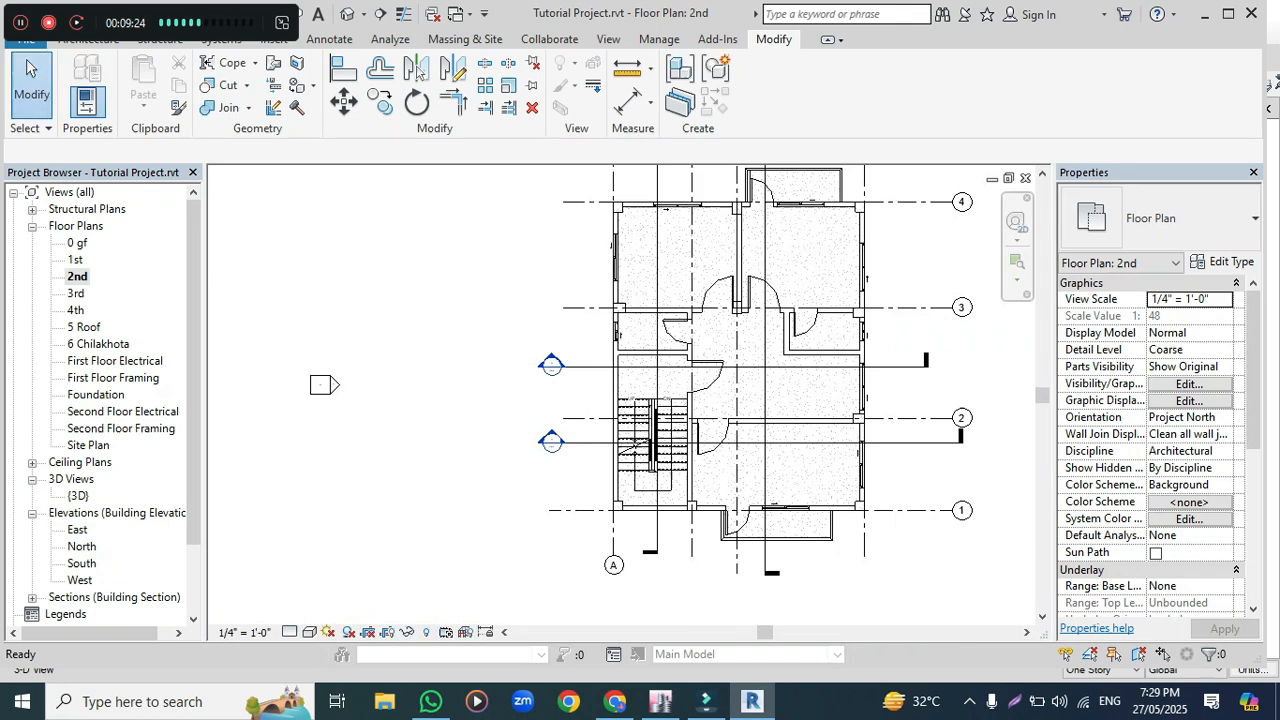
pyautogui.scroll(4, 698, 470)
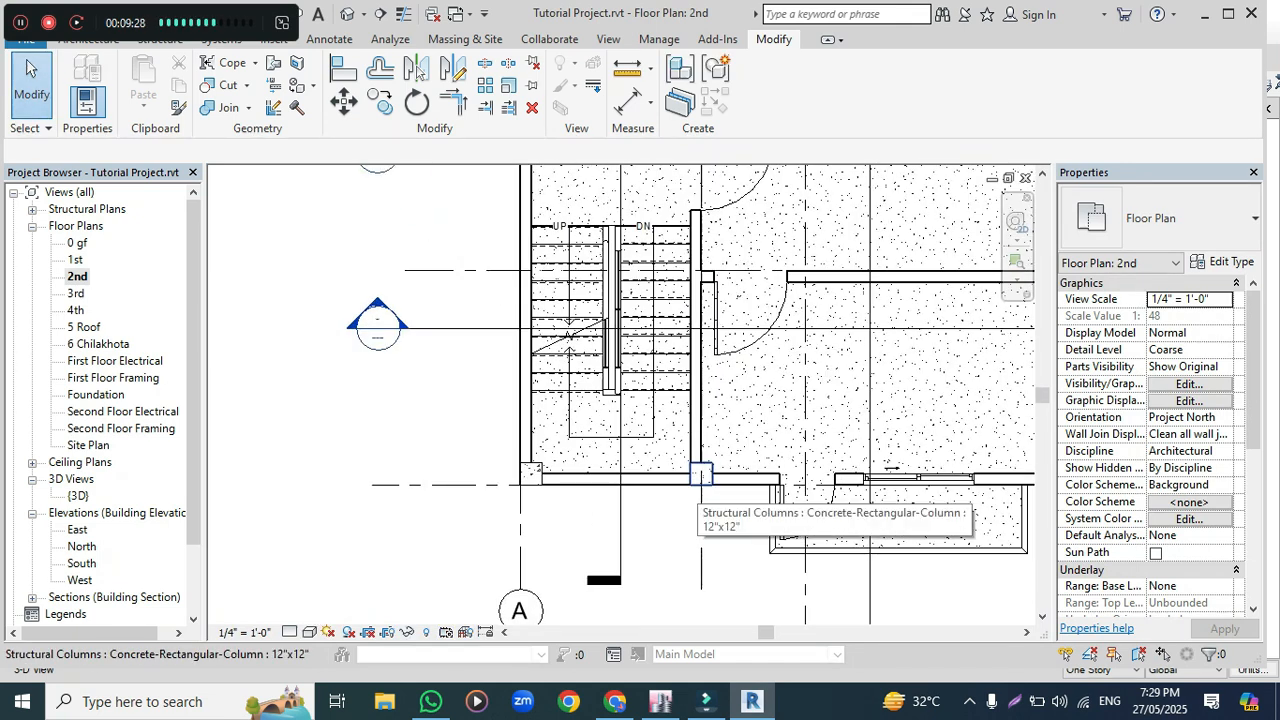
pyautogui.click(701, 476)
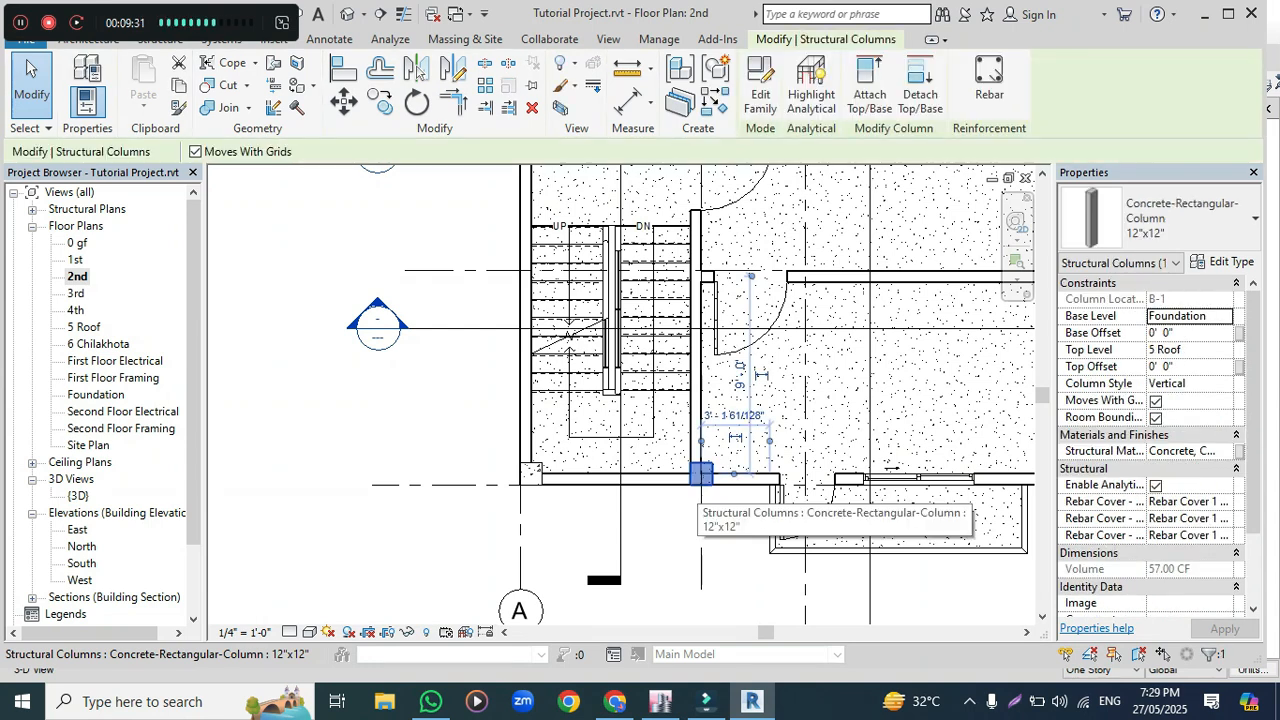
pyautogui.keyDown('ctrl'); pyautogui.click(530, 474); pyautogui.keyUp('ctrl')
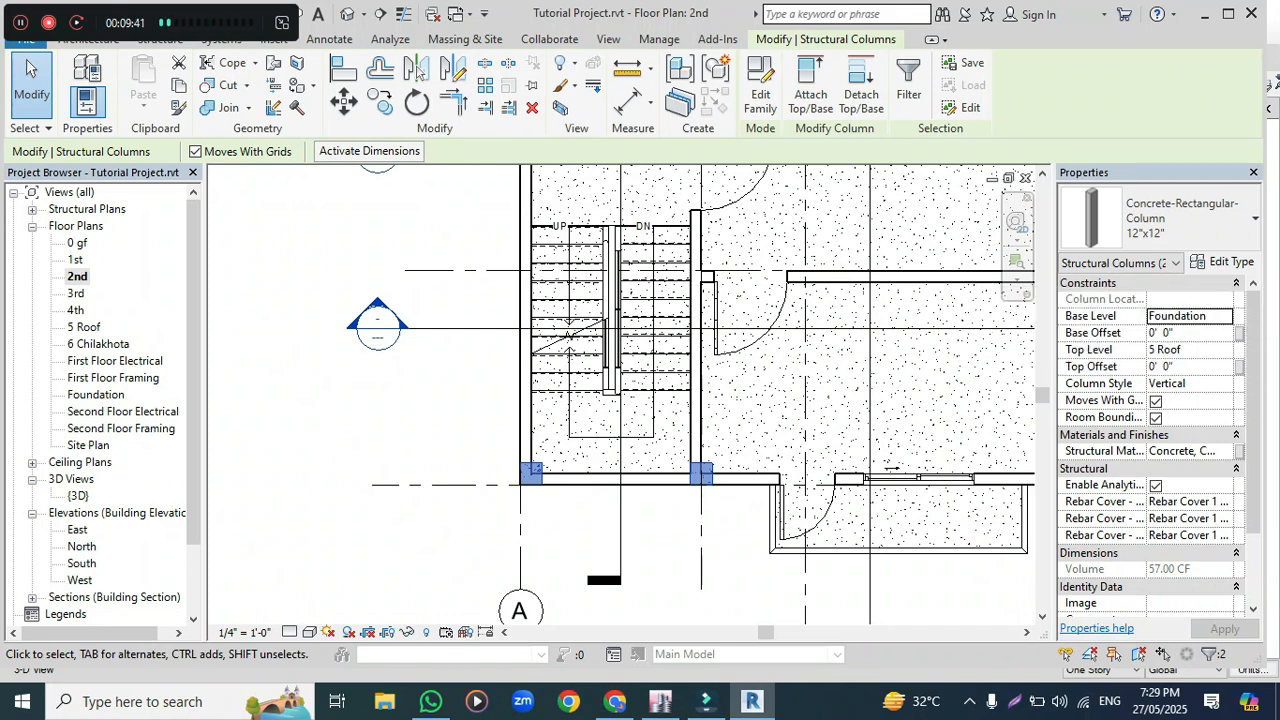
pyautogui.click(1185, 349)
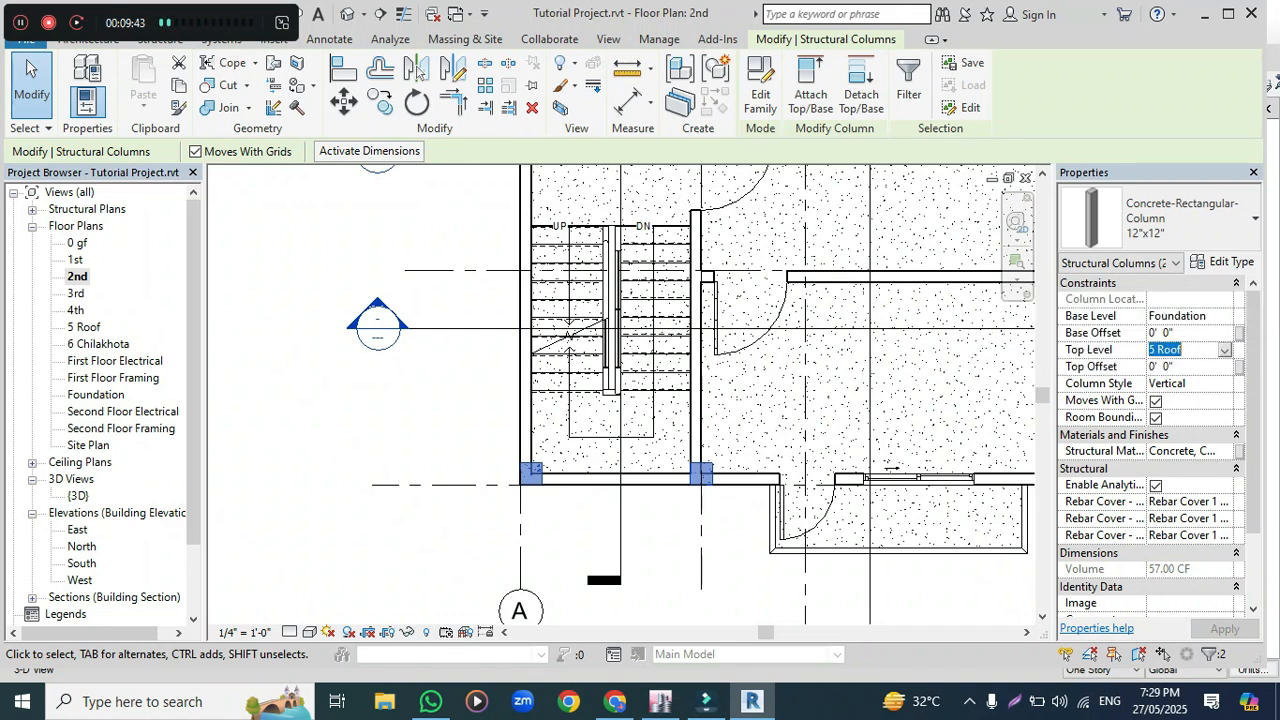
pyautogui.click(1223, 349)
pyautogui.press('Down')
pyautogui.press('Return')
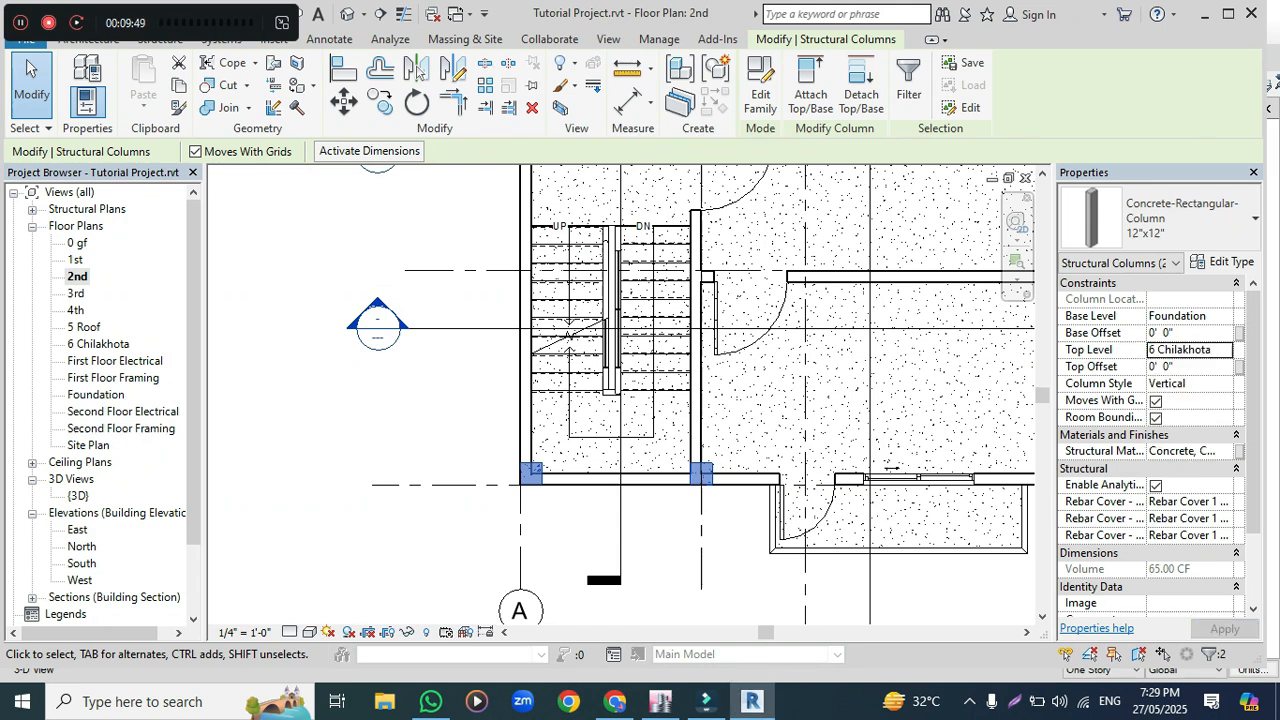
pyautogui.press('Escape')
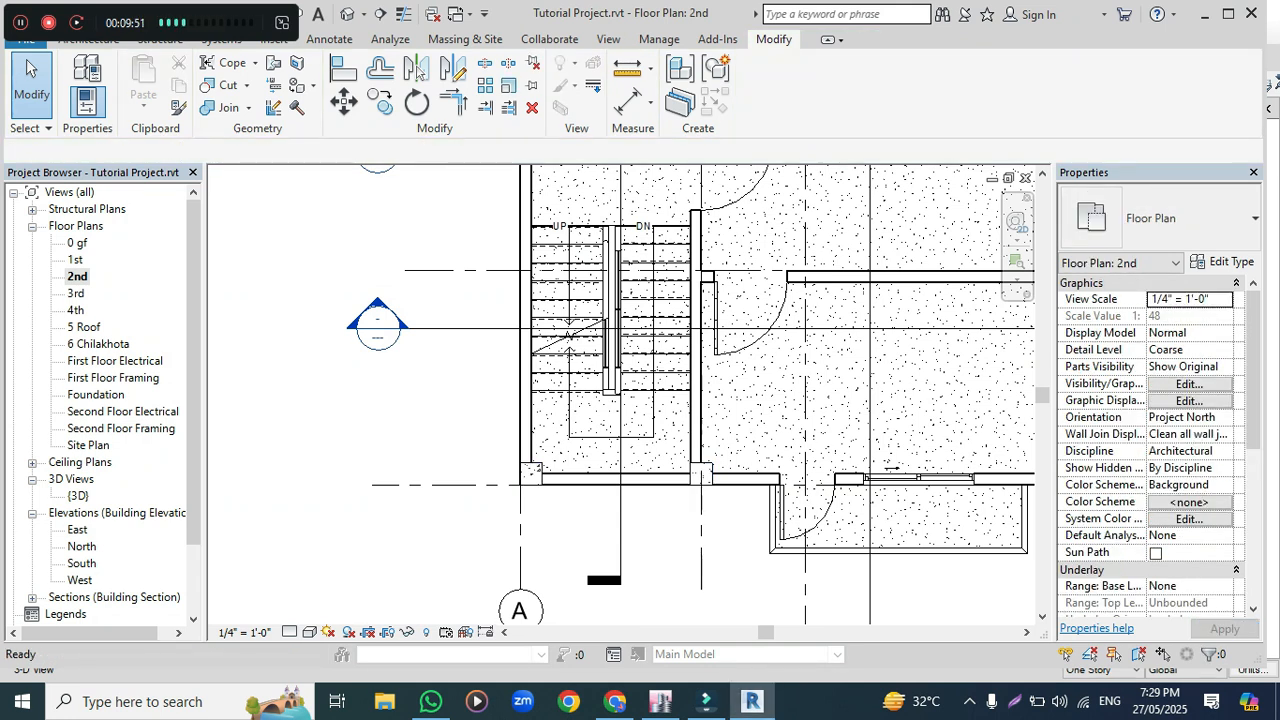
# - Open the default 3D view and examine the staircase columns up to the hipped roof
pyautogui.click(347, 13)
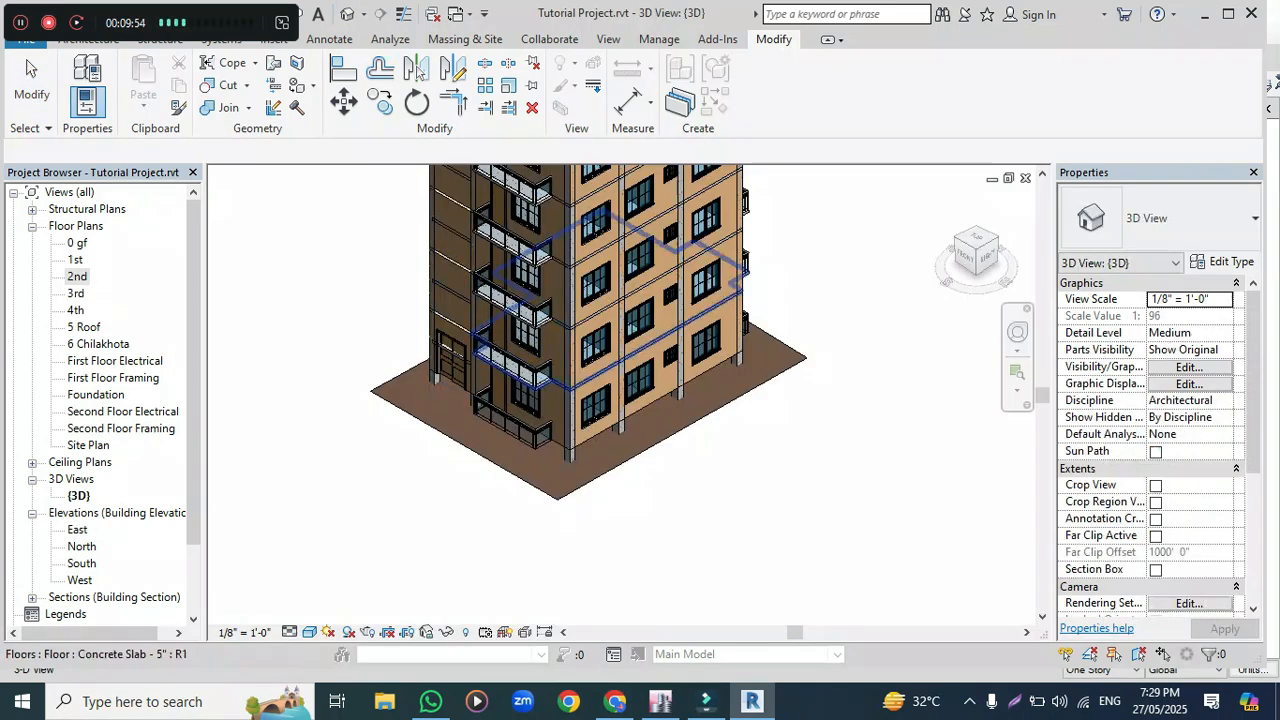
pyautogui.scroll(-3, 578, 455)
pyautogui.scroll(1, 563, 285)
pyautogui.scroll(5, 525, 262)
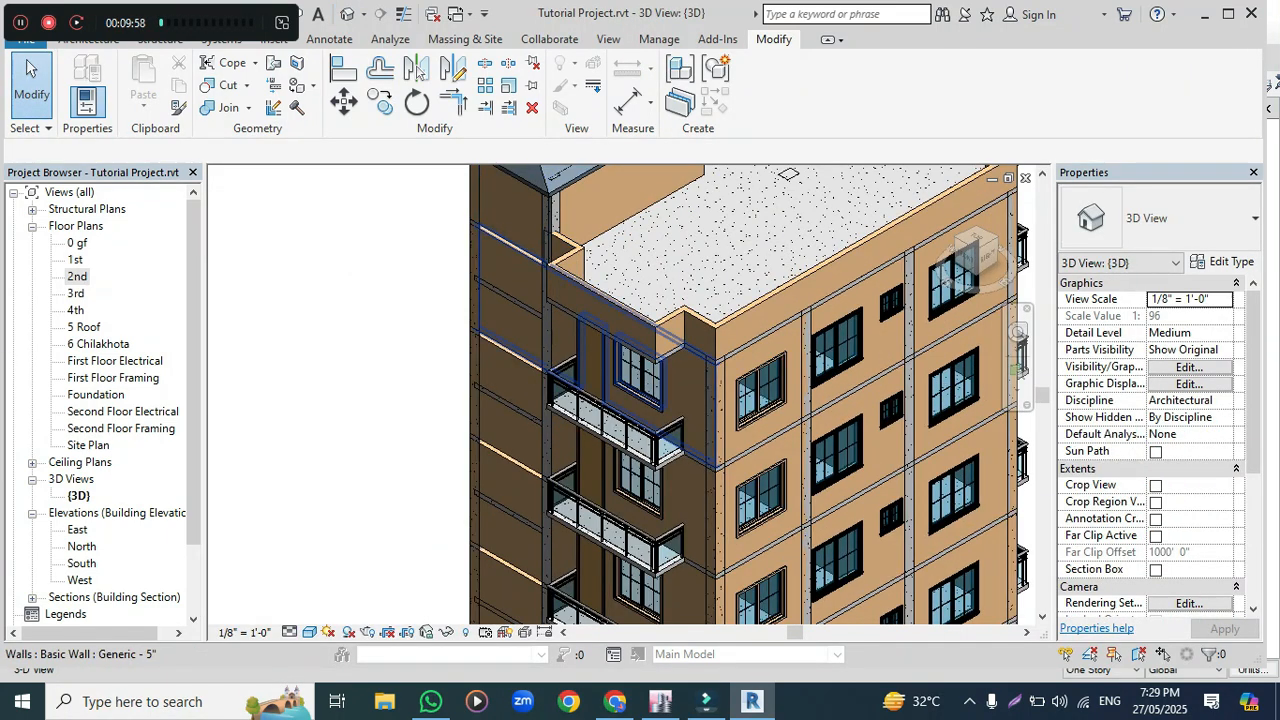
pyautogui.scroll(-3, 525, 268)
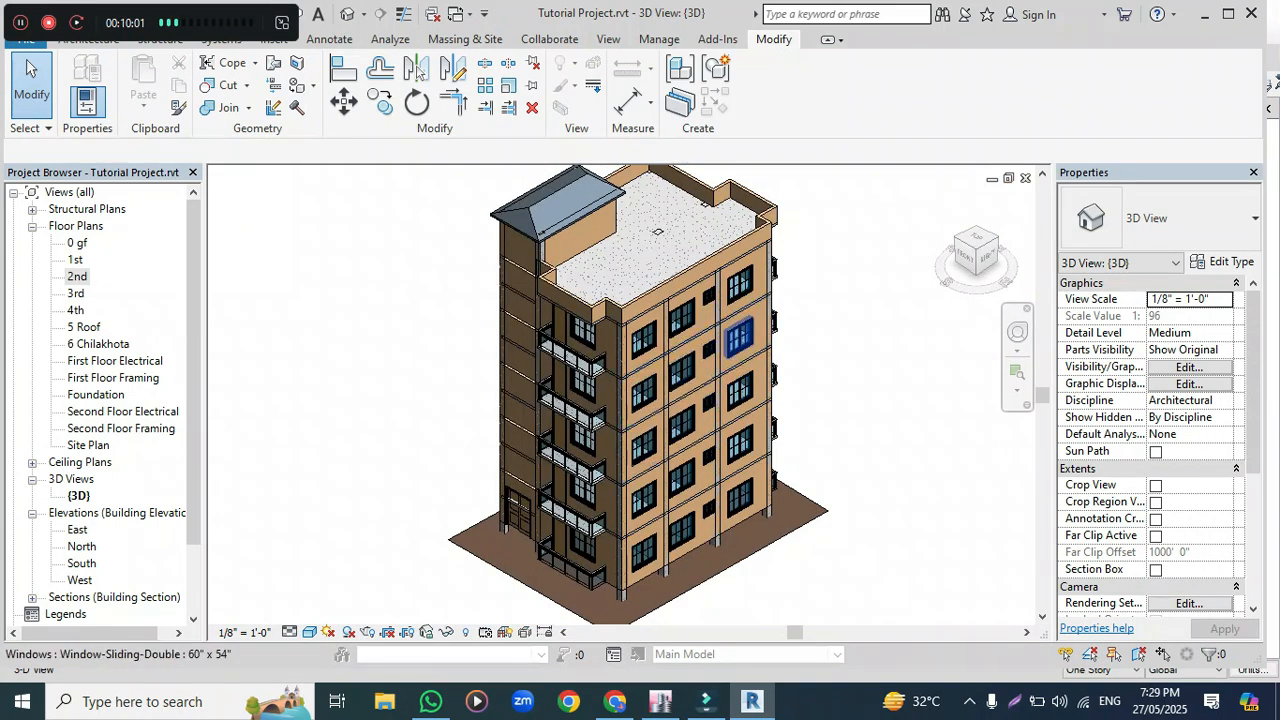